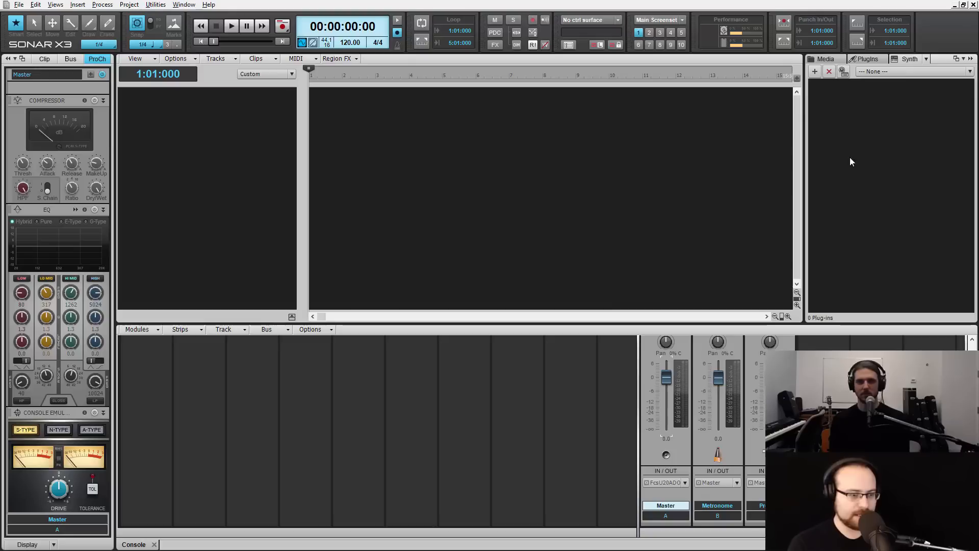
- Insert the VST2 synth SI-Electric Piano as a simple instrument track with MIDI output enabled
{"action": "left_click", "coordinate": [814, 71]}
{"action": "mouse_move", "coordinate": [821, 85]}
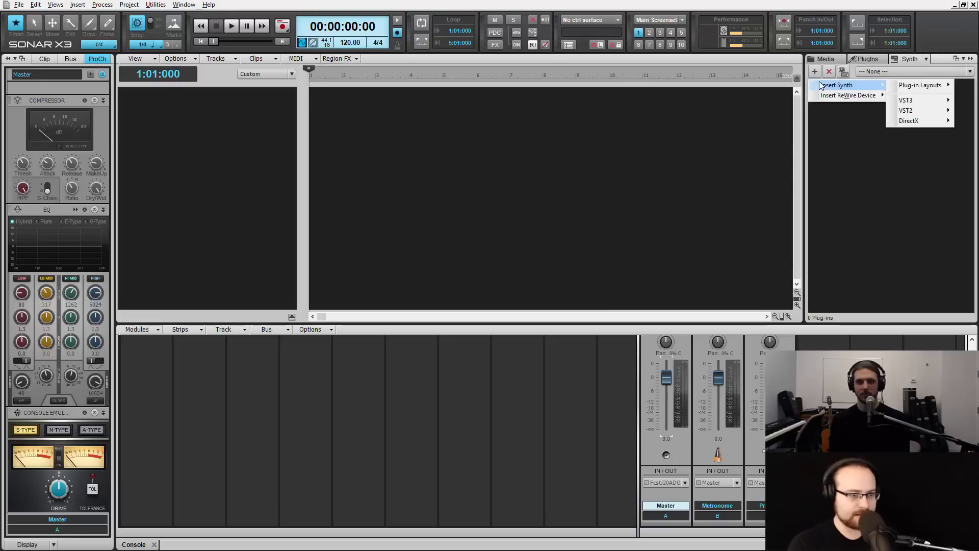
{"action": "mouse_move", "coordinate": [940, 111]}
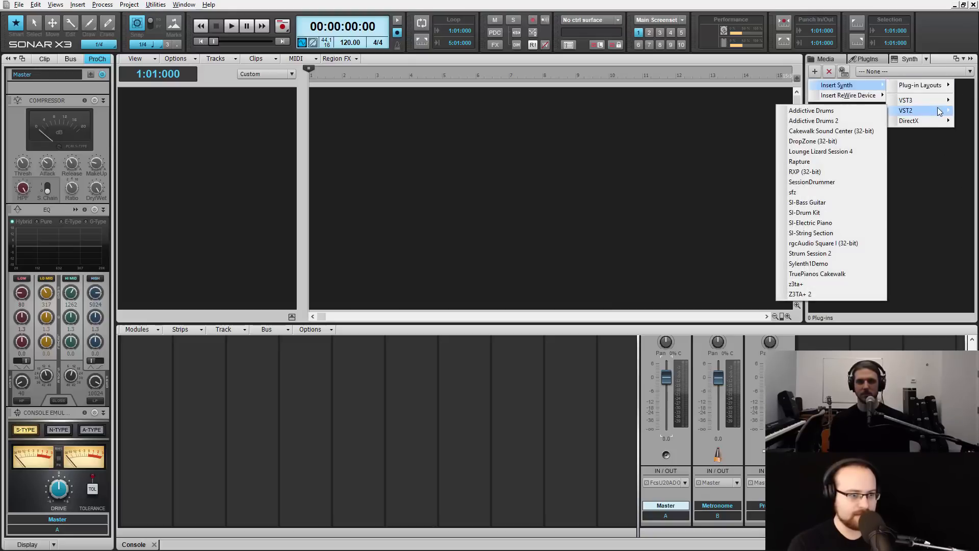
{"action": "left_click", "coordinate": [858, 223]}
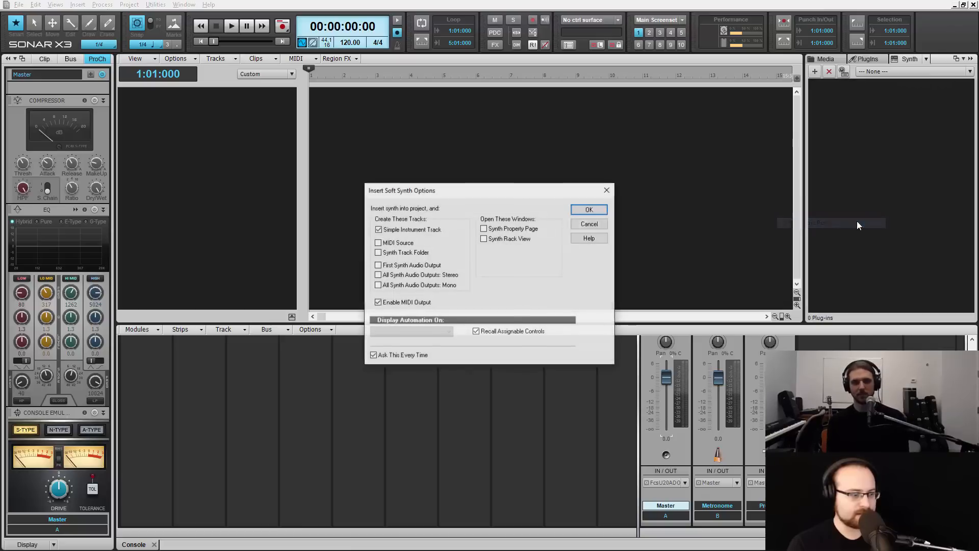
{"action": "left_click_drag", "start_coordinate": [557, 196], "coordinate": [557, 122]}
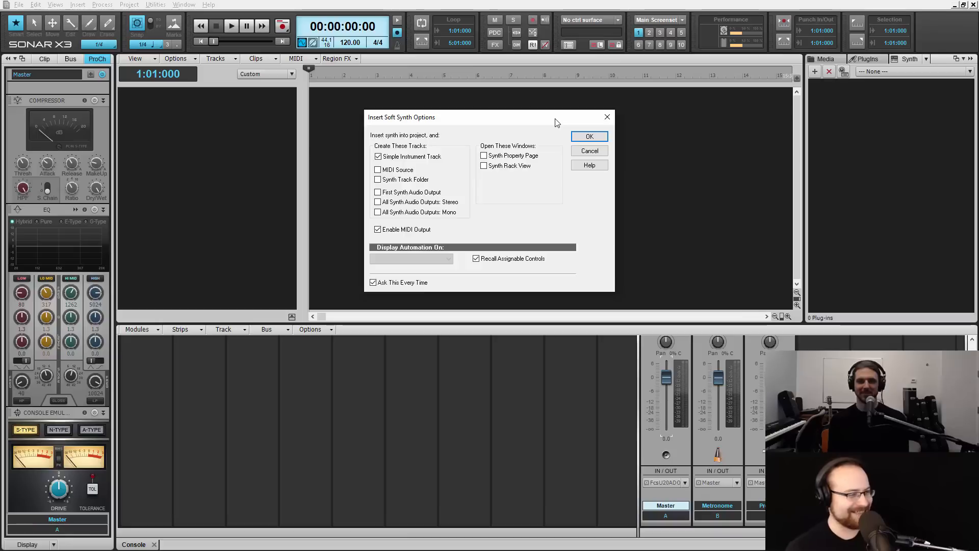
{"action": "left_click_drag", "start_coordinate": [557, 123], "coordinate": [542, 127]}
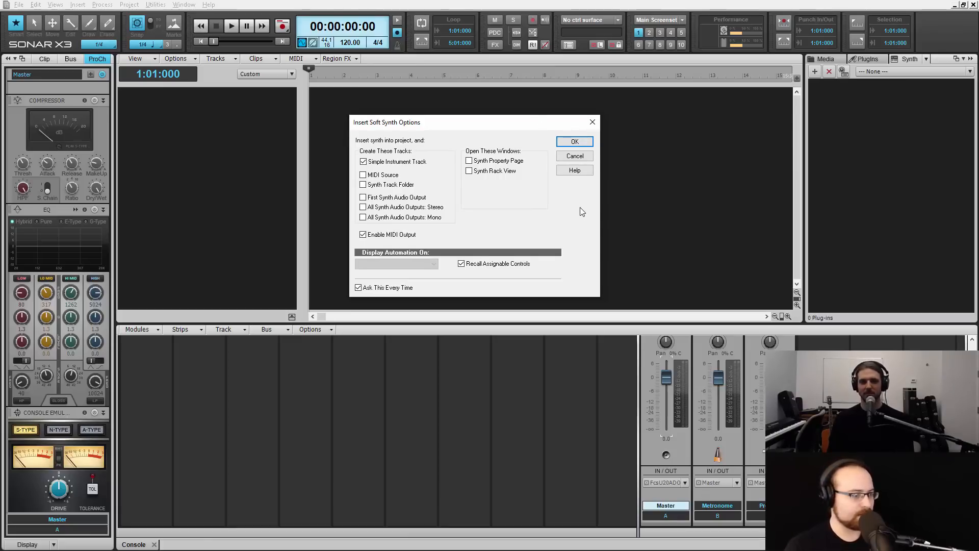
{"action": "left_click", "coordinate": [574, 142]}
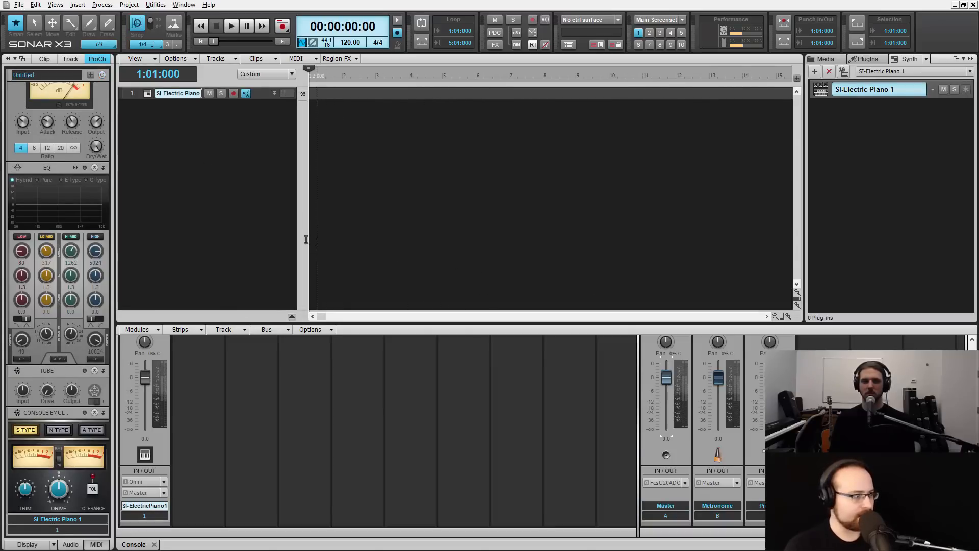
- Open the SI-Electric Piano interface from its track, view it in the middle of the workspace, and close it
{"action": "left_click", "coordinate": [147, 93]}
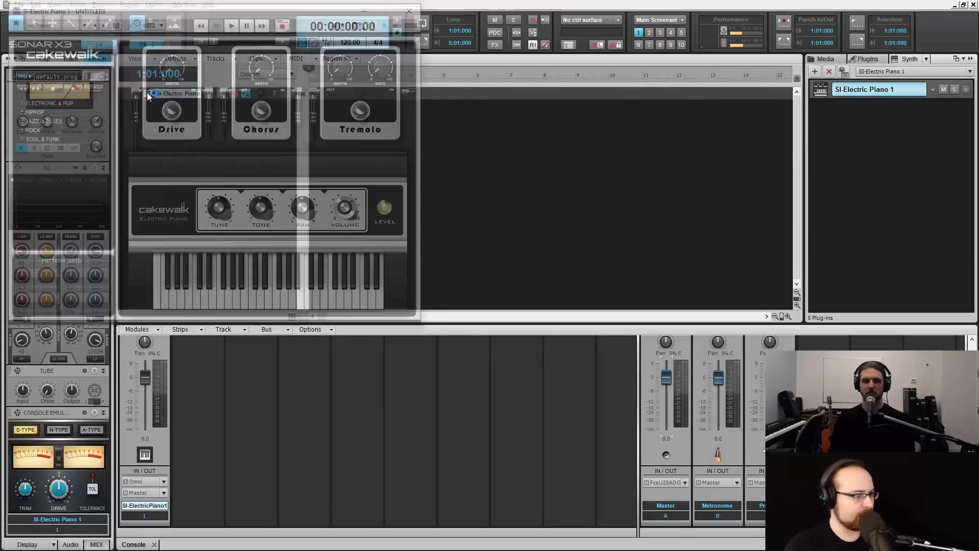
{"action": "left_click_drag", "start_coordinate": [268, 42], "coordinate": [531, 87]}
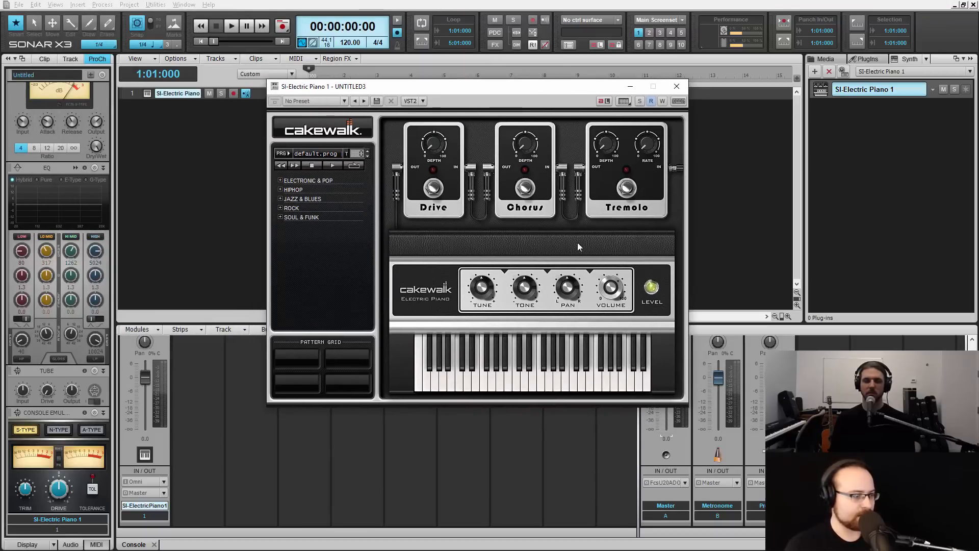
{"action": "left_click", "coordinate": [676, 86]}
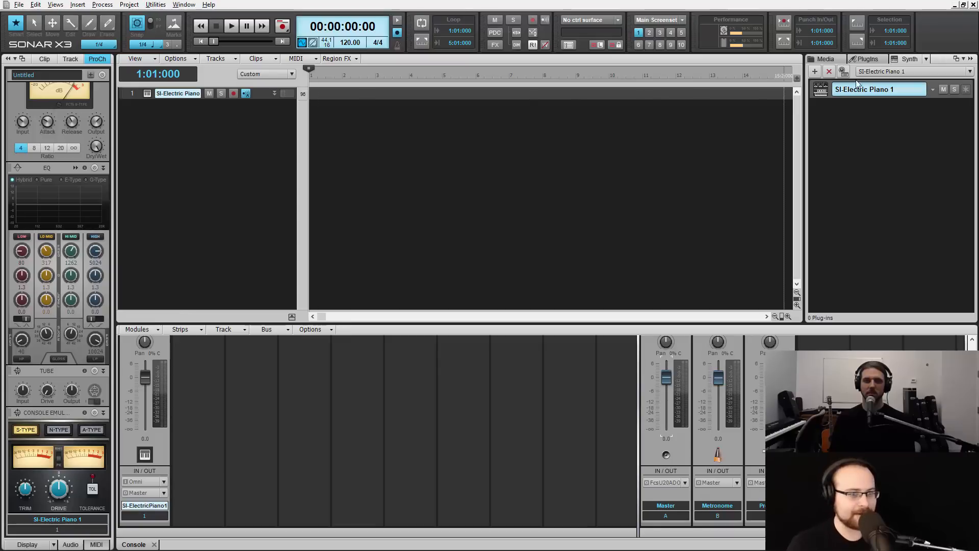
{"action": "left_click", "coordinate": [910, 59]}
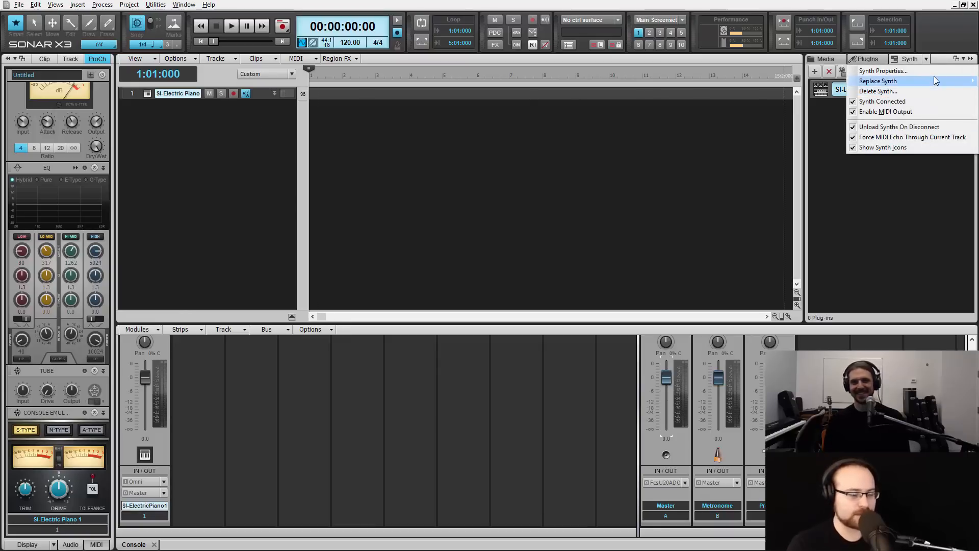
{"action": "mouse_move", "coordinate": [937, 81]}
{"action": "mouse_move", "coordinate": [810, 106]}
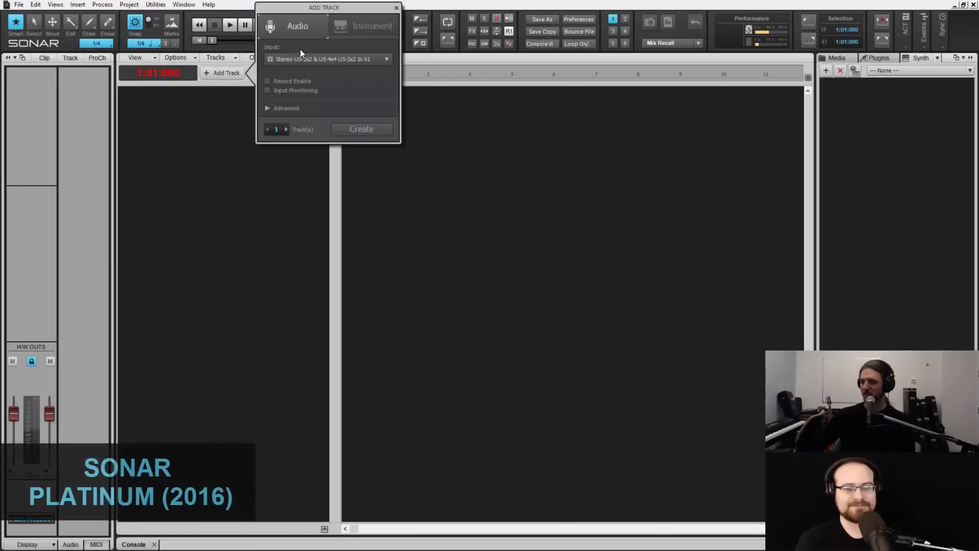
- In SONAR Platinum, create one SI-Electric Piano instrument track with Omni input and the virtual controller open, and move both opened windows apart
{"action": "left_click", "coordinate": [350, 27]}
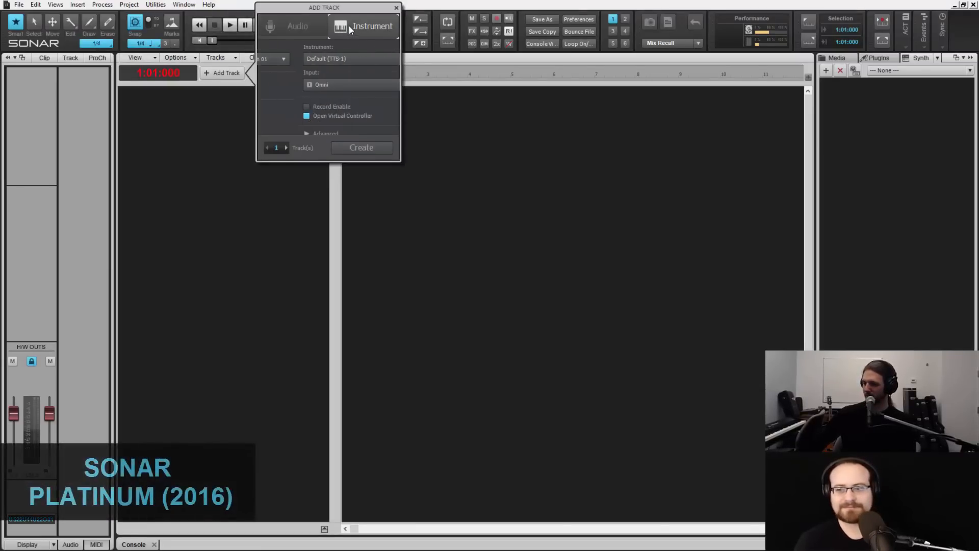
{"action": "left_click", "coordinate": [357, 57]}
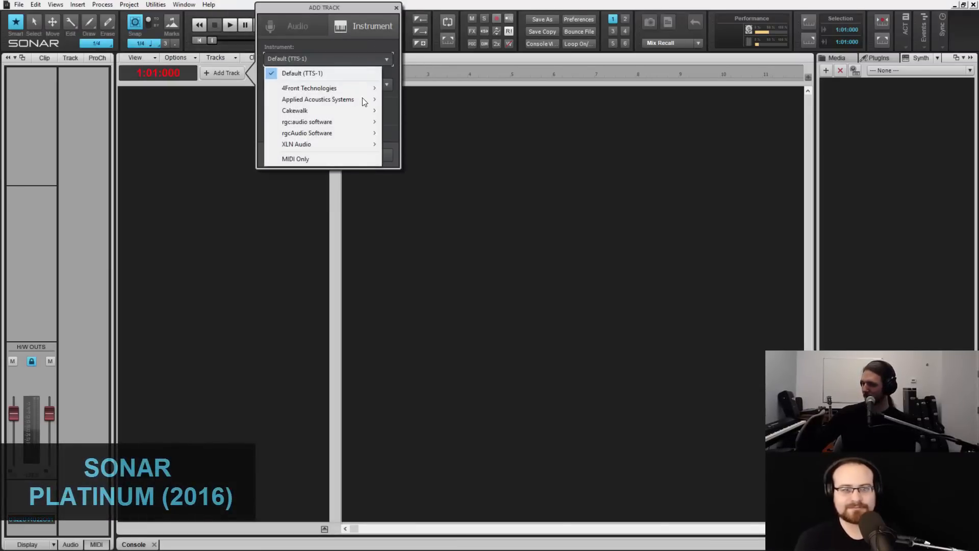
{"action": "mouse_move", "coordinate": [363, 113]}
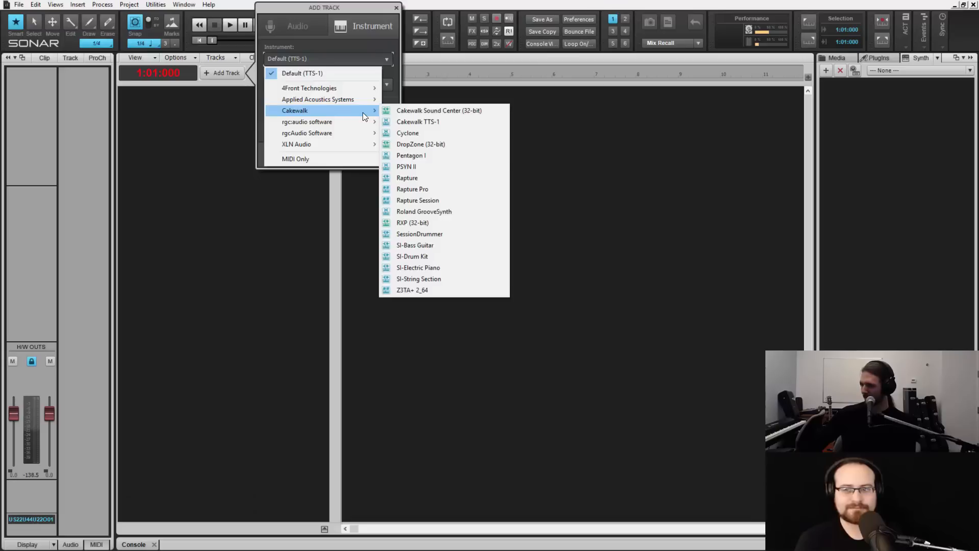
{"action": "left_click", "coordinate": [480, 269]}
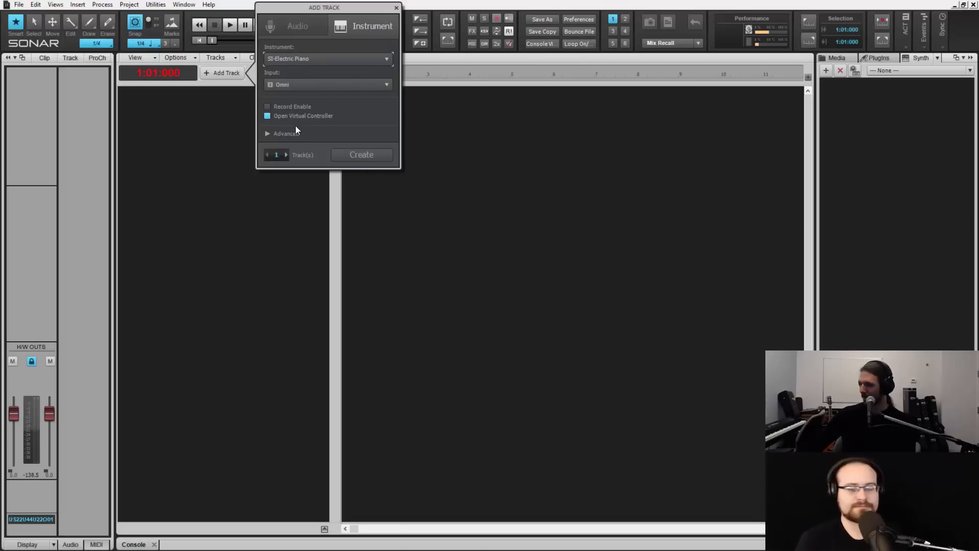
{"action": "left_click", "coordinate": [358, 162]}
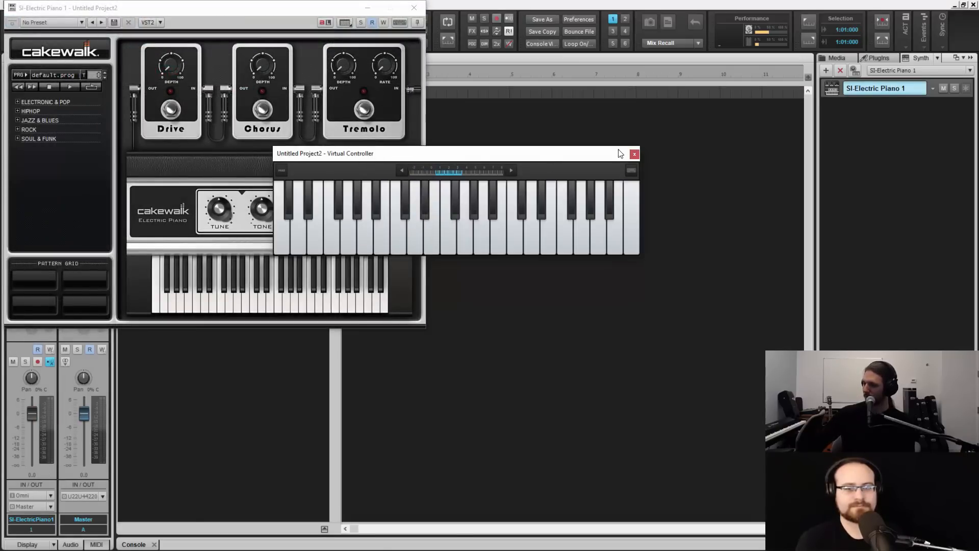
{"action": "left_click_drag", "start_coordinate": [558, 156], "coordinate": [693, 157]}
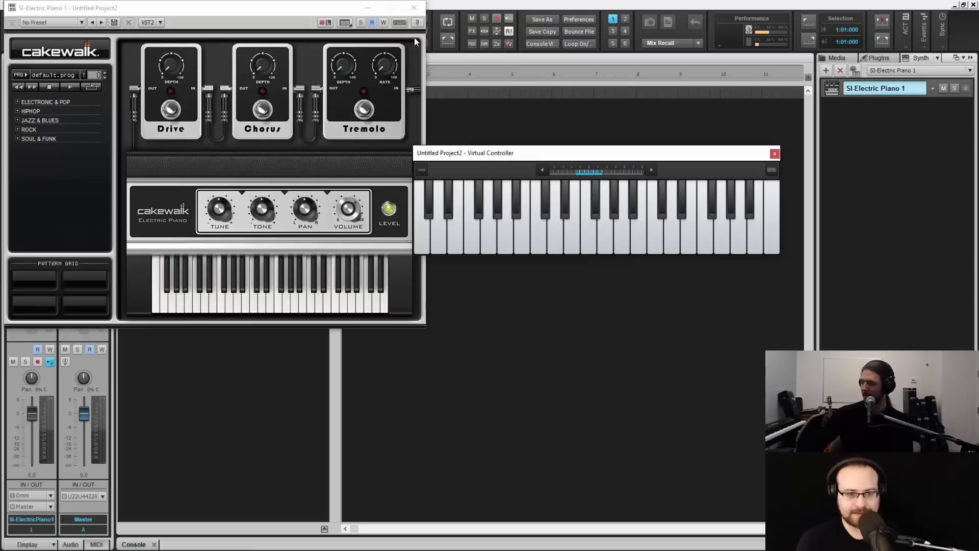
{"action": "left_click_drag", "start_coordinate": [337, 12], "coordinate": [391, 134]}
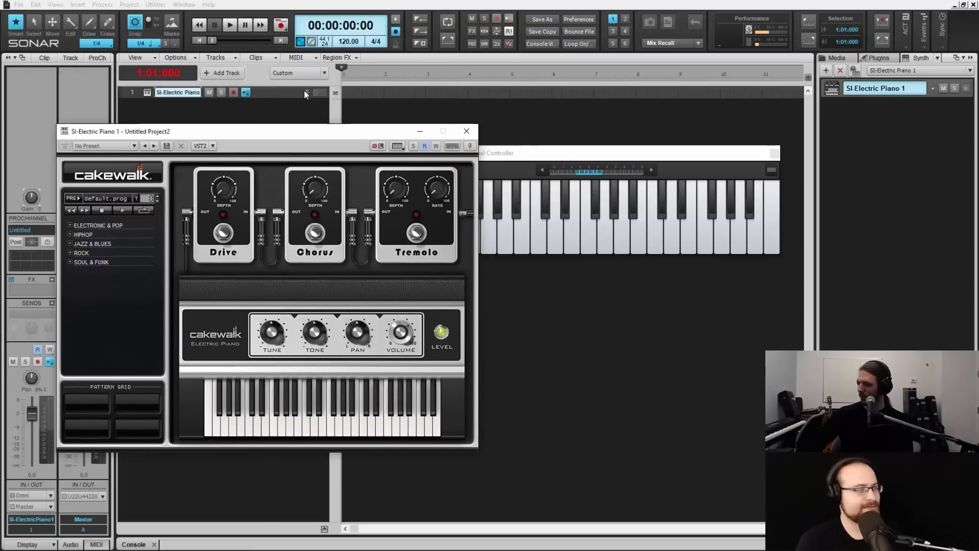
{"action": "left_click", "coordinate": [237, 78]}
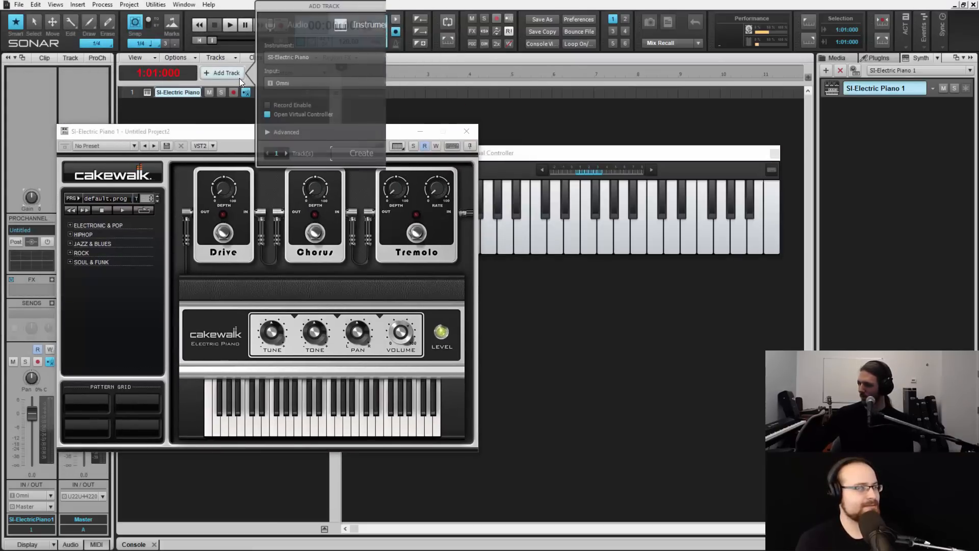
{"action": "left_click", "coordinate": [270, 114]}
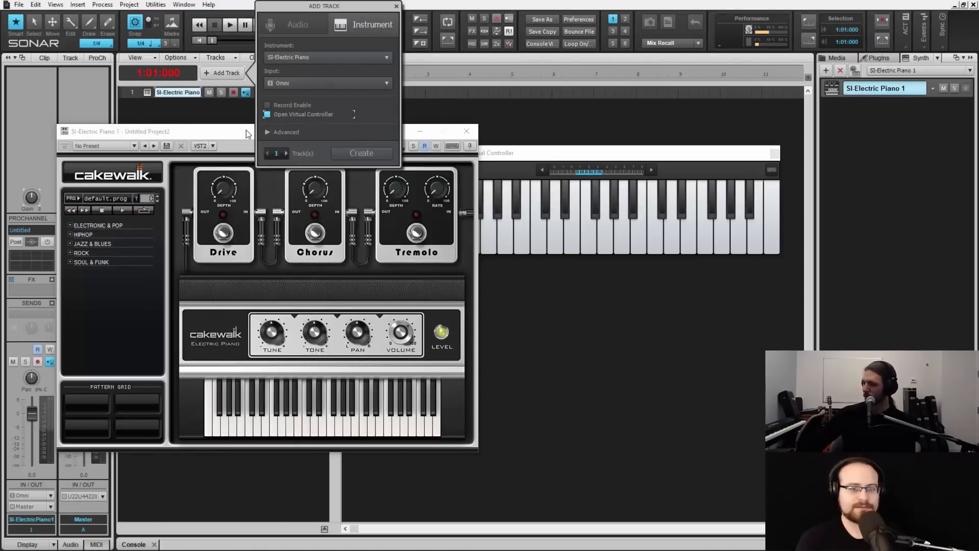
{"action": "left_click", "coordinate": [574, 151]}
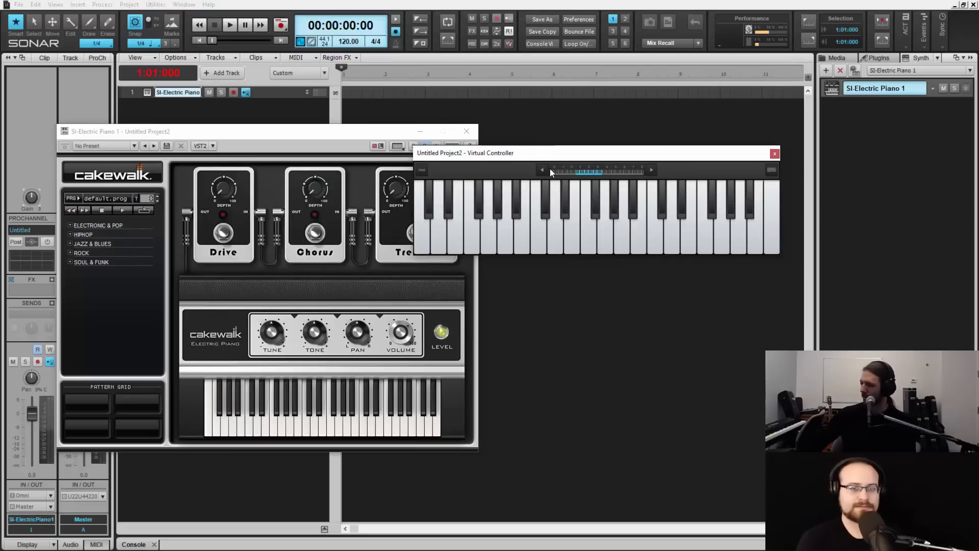
- Try out the virtual controller's piano keys and its computer-keyboard layout, close the controller, and move the synth window aside
{"action": "left_click_drag", "start_coordinate": [554, 157], "coordinate": [533, 103]}
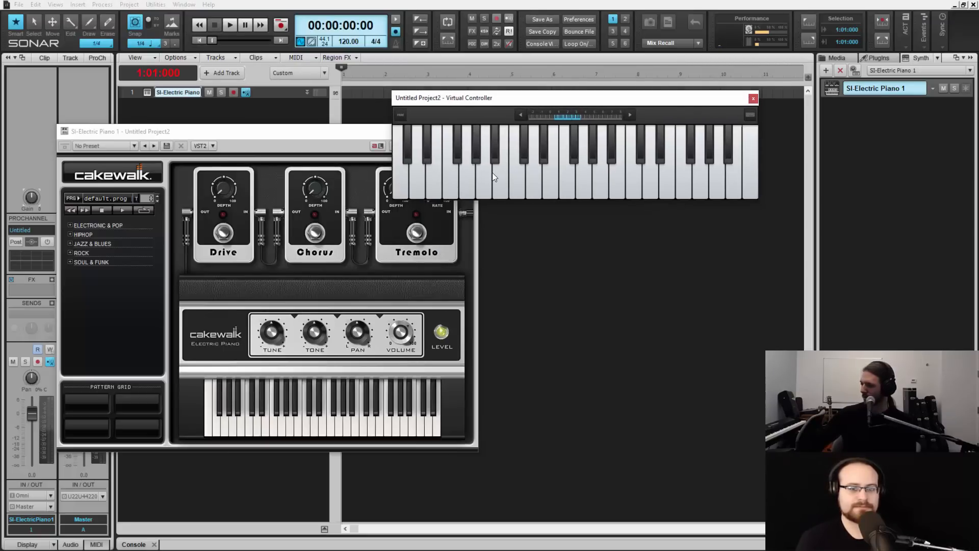
{"action": "left_click_drag", "start_coordinate": [493, 173], "coordinate": [405, 141]}
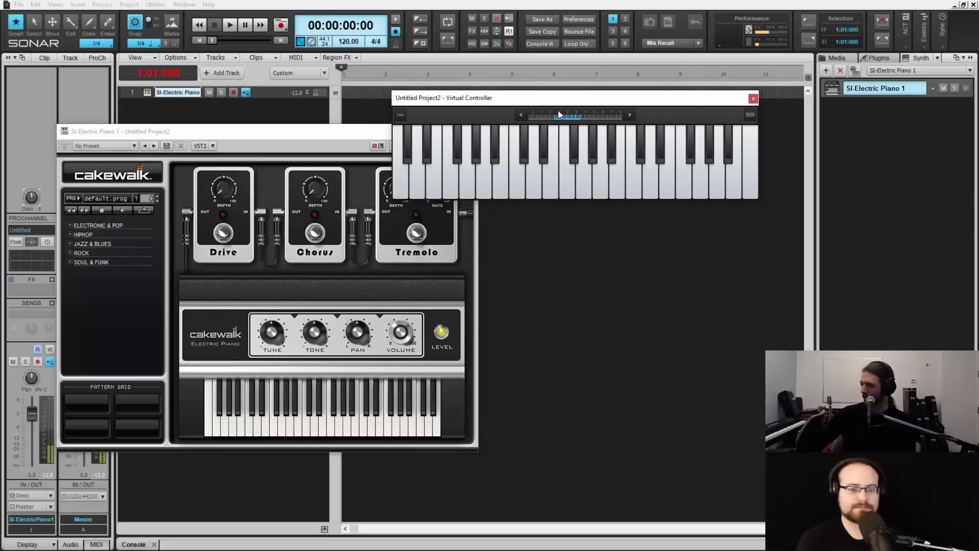
{"action": "left_click", "coordinate": [749, 116]}
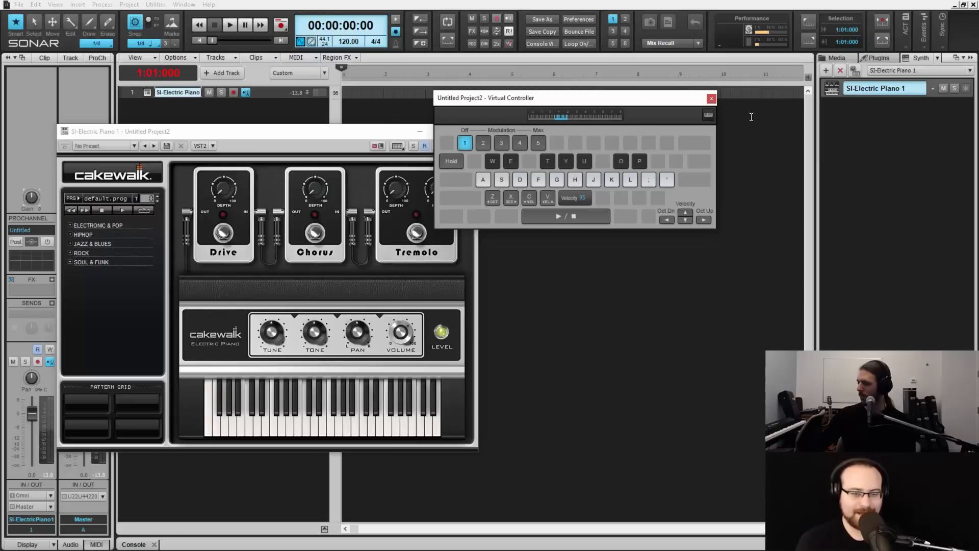
{"action": "left_click", "coordinate": [711, 99]}
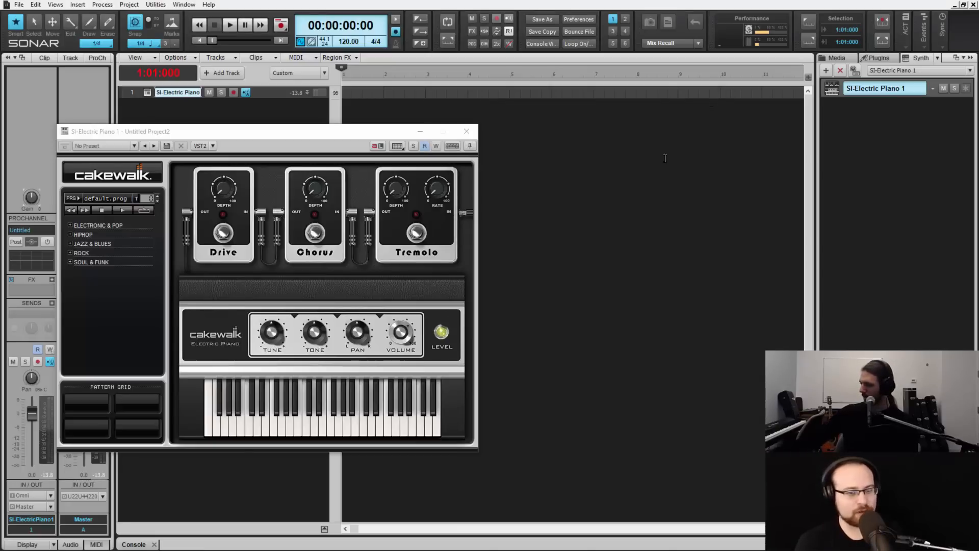
{"action": "left_click_drag", "start_coordinate": [351, 136], "coordinate": [647, 120]}
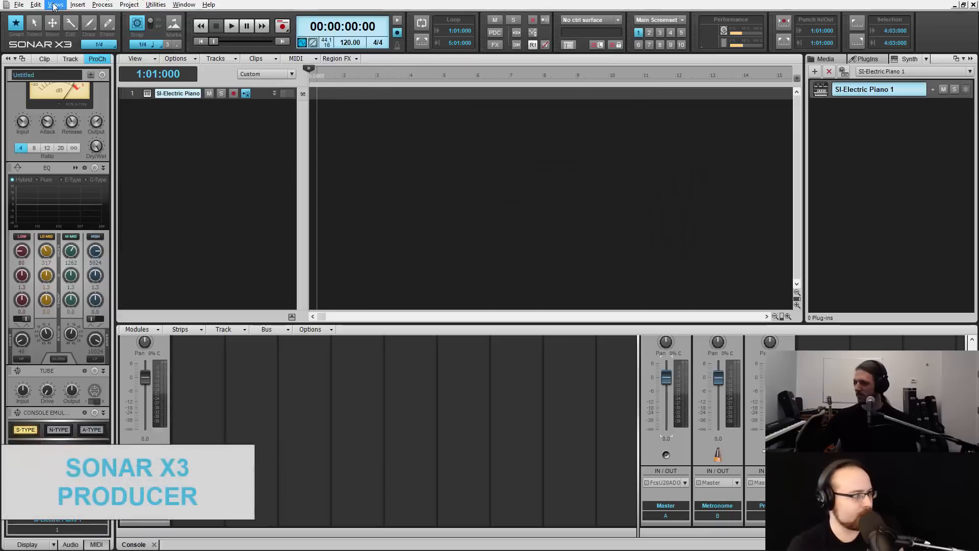
{"action": "left_click", "coordinate": [55, 4]}
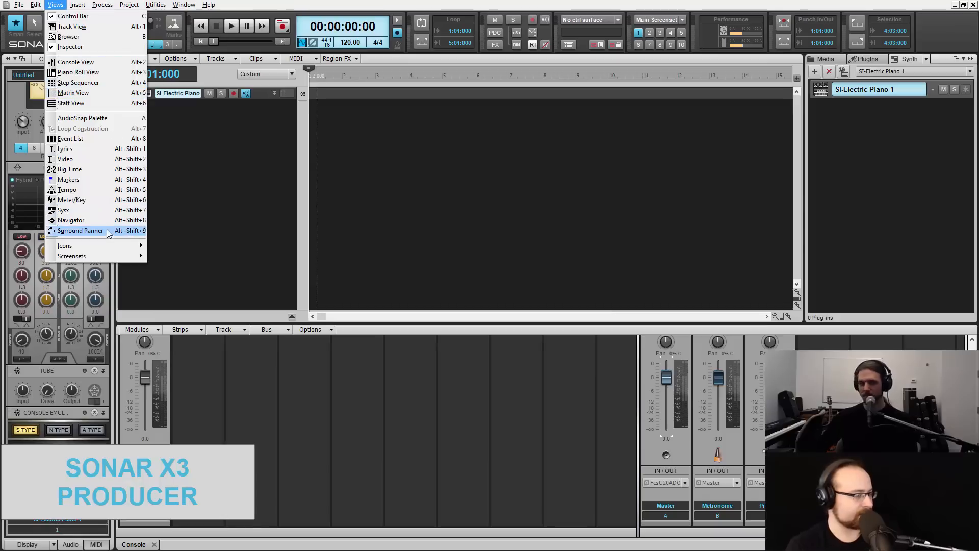
{"action": "left_click", "coordinate": [277, 146]}
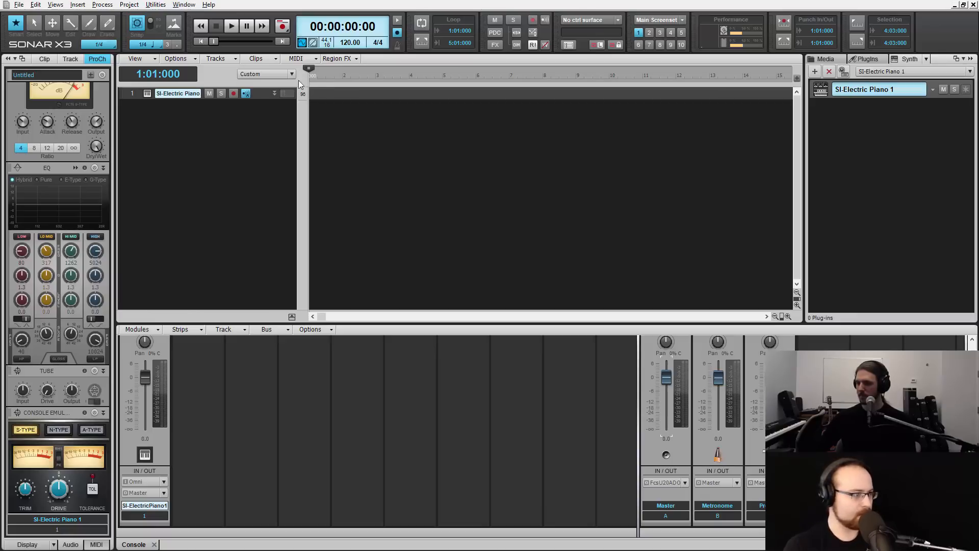
- In SONAR Platinum, enlarge track 1 and create 10 record-enabled SI-Electric Piano instrument tracks in a folder, with Omni input and Master output
{"action": "left_click_drag", "start_coordinate": [157, 98], "coordinate": [164, 145]}
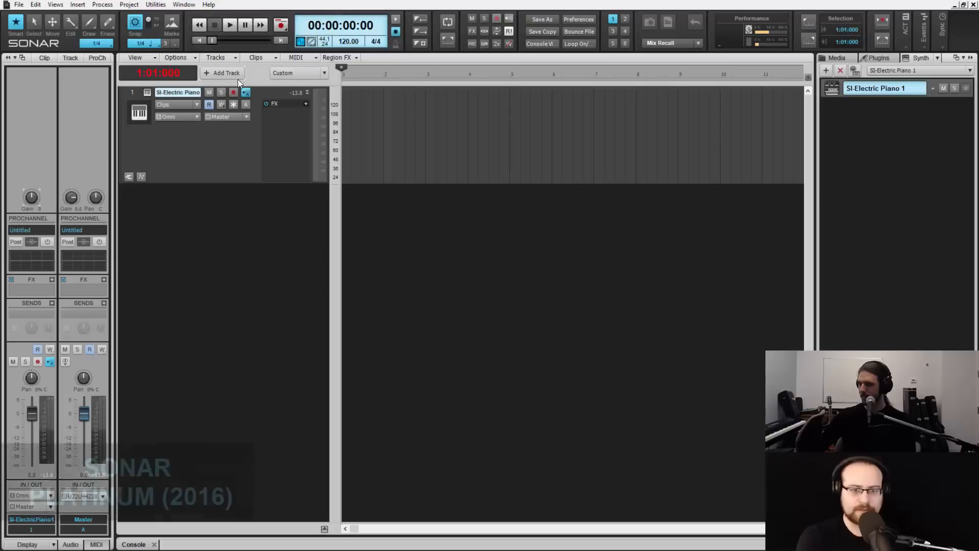
{"action": "left_click", "coordinate": [238, 77]}
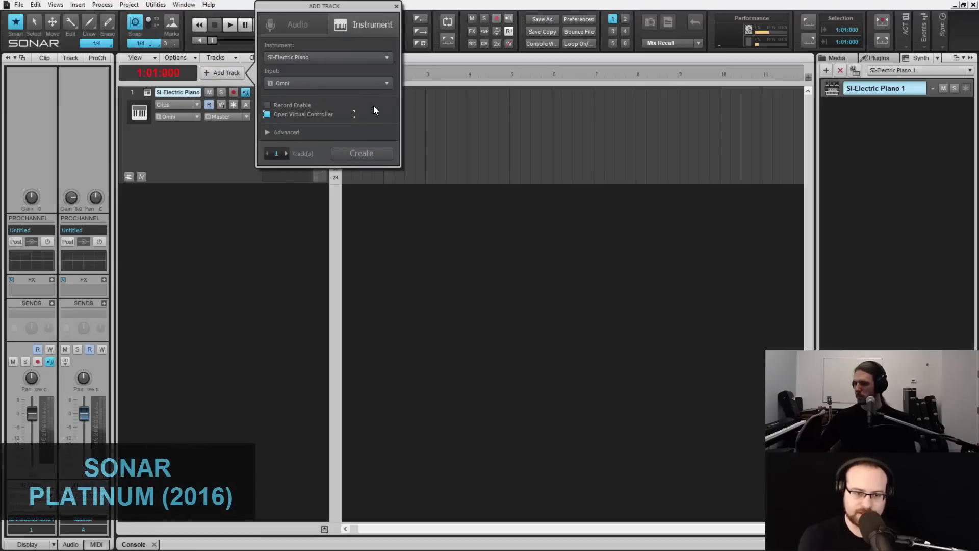
{"action": "left_click", "coordinate": [290, 132]}
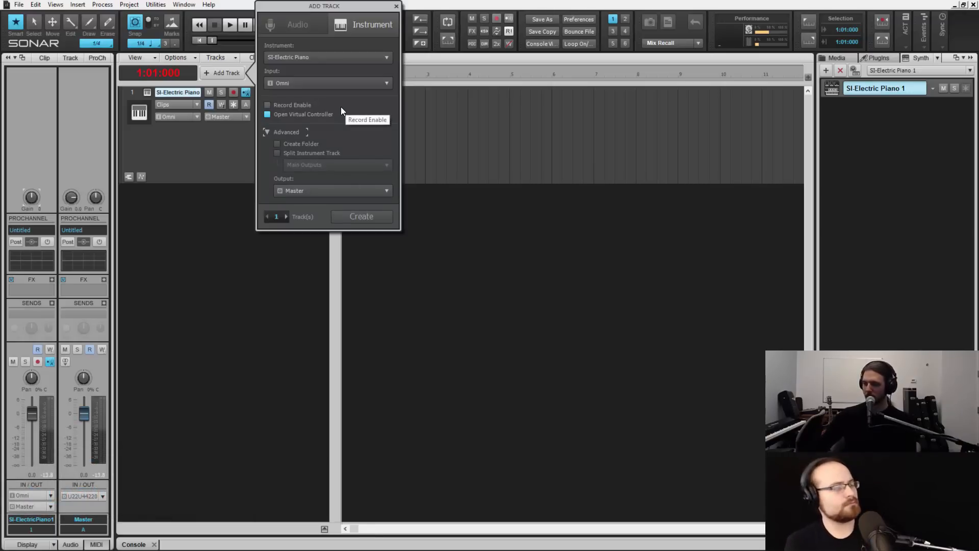
{"action": "left_click", "coordinate": [300, 104]}
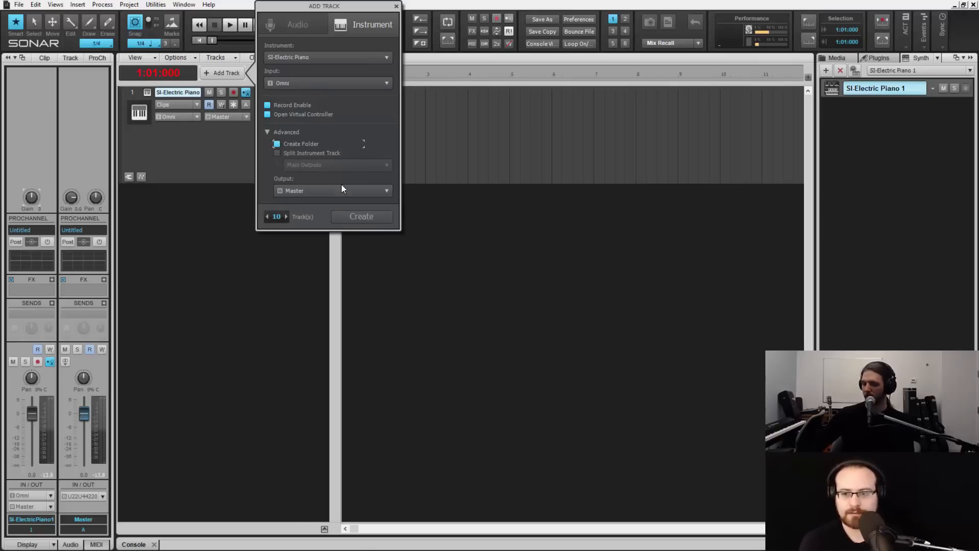
{"action": "left_click", "coordinate": [359, 216]}
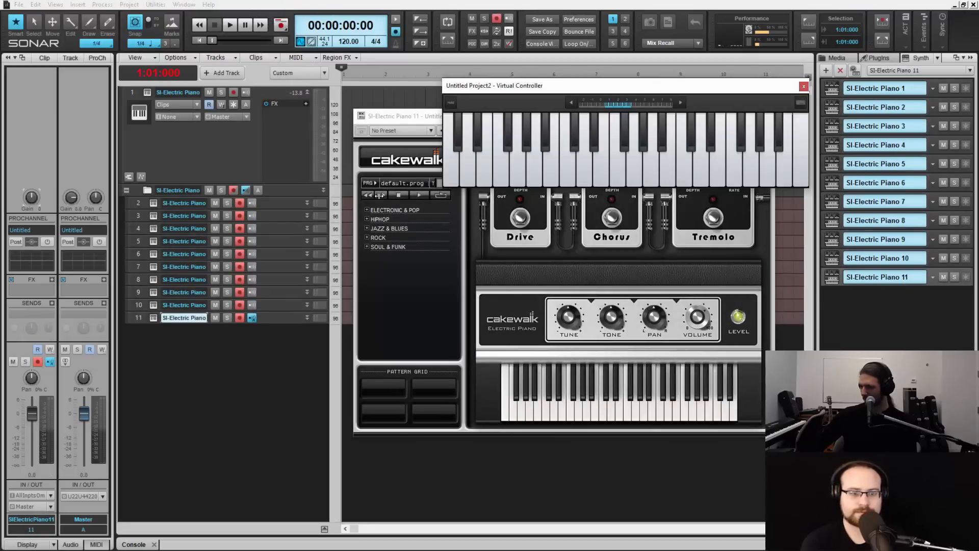
- Close the virtual controller and the SI-Electric Piano 11 window, and collapse the new track folder
{"action": "left_click", "coordinate": [803, 87]}
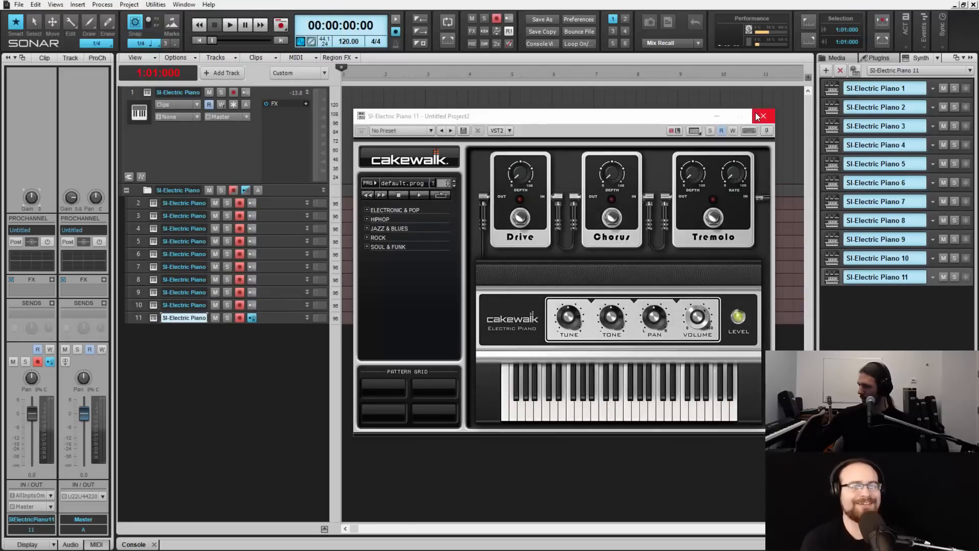
{"action": "left_click", "coordinate": [768, 116]}
{"action": "left_click", "coordinate": [127, 190]}
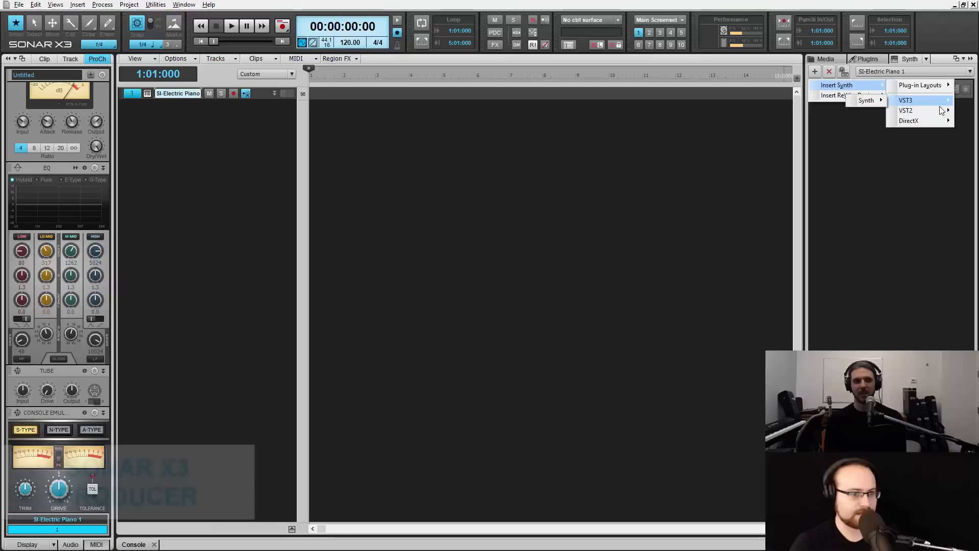
- In SONAR X3 Producer, insert a second VST2 SI-Electric Piano as a Simple Instrument Track
{"action": "mouse_move", "coordinate": [938, 109]}
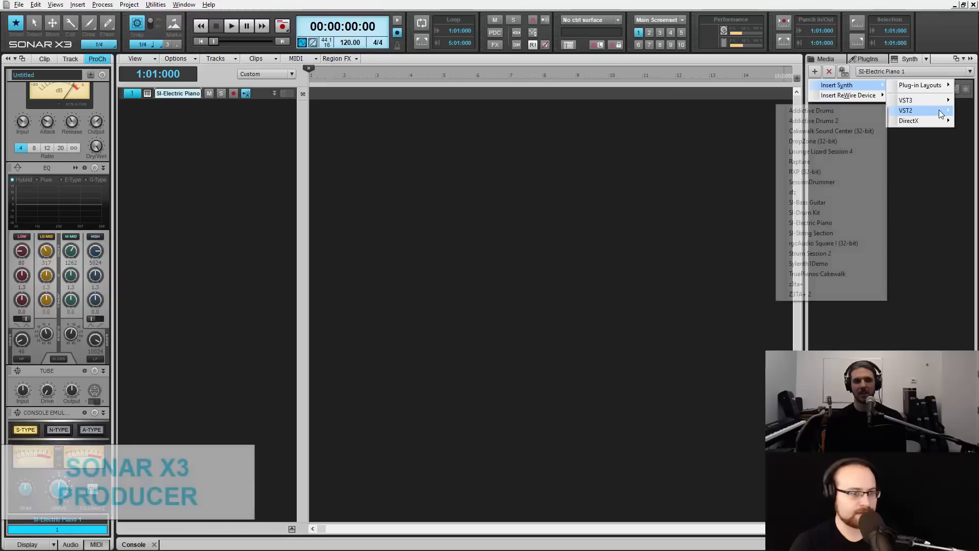
{"action": "left_click", "coordinate": [856, 224]}
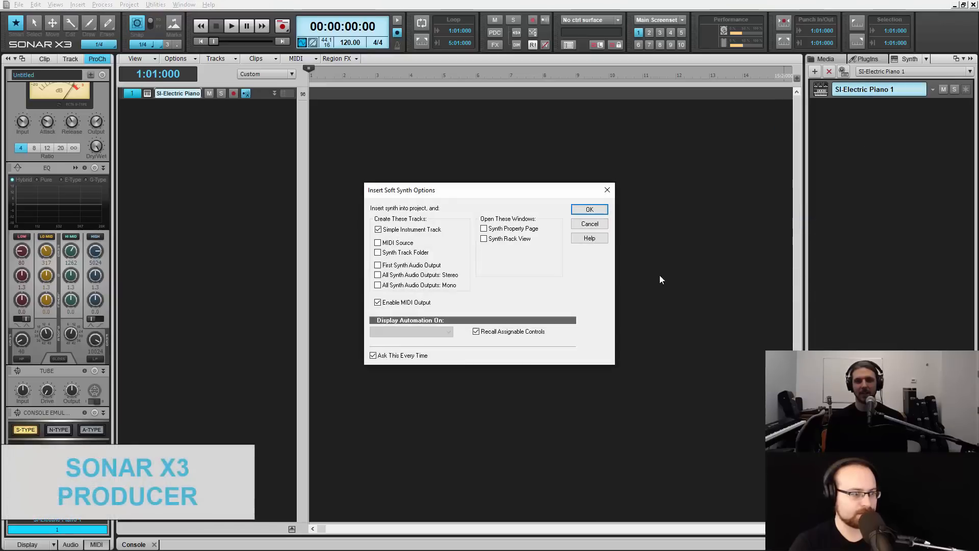
{"action": "left_click", "coordinate": [589, 209]}
- Insert the VST2 synth SI-String Section as a Simple Instrument Track
{"action": "left_click", "coordinate": [814, 72]}
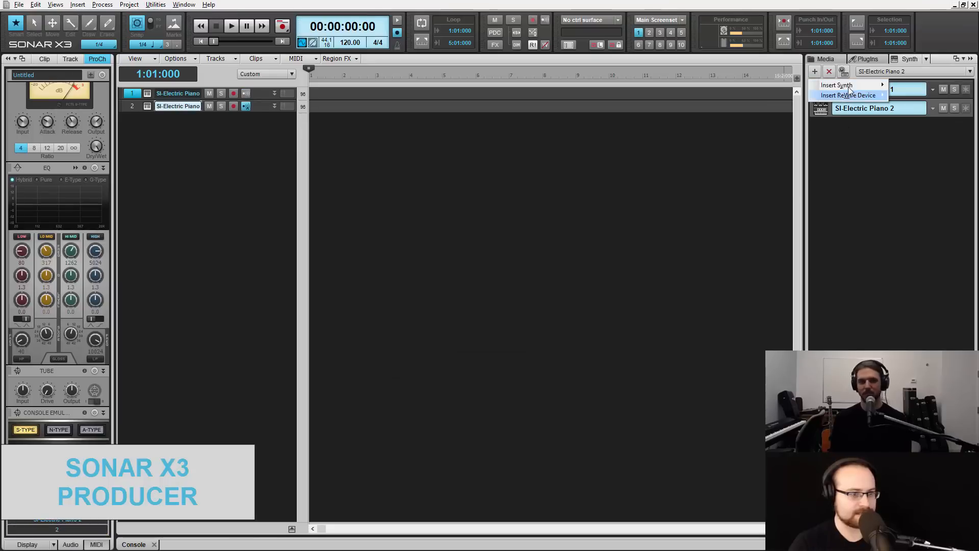
{"action": "mouse_move", "coordinate": [856, 86]}
{"action": "mouse_move", "coordinate": [913, 110]}
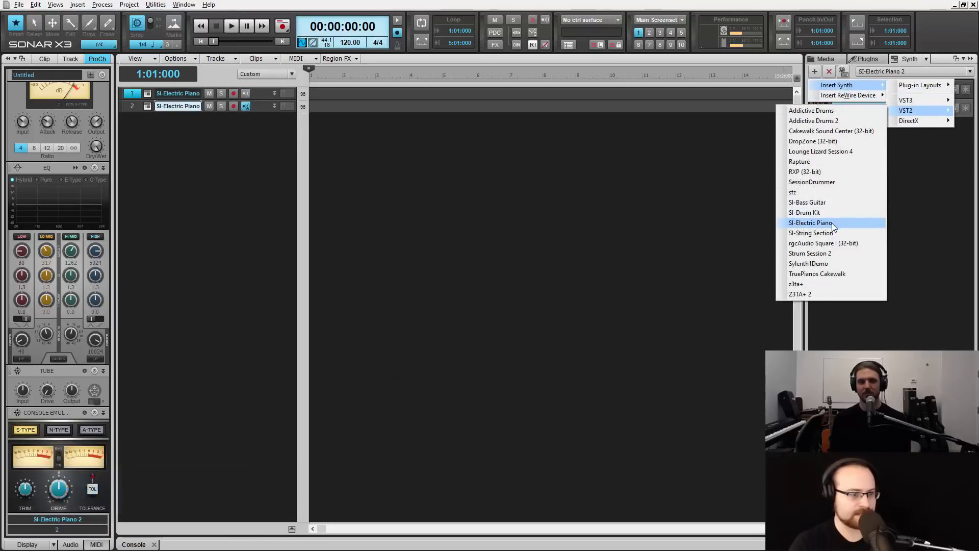
{"action": "left_click_drag", "start_coordinate": [829, 233], "coordinate": [832, 233]}
{"action": "left_click", "coordinate": [598, 211]}
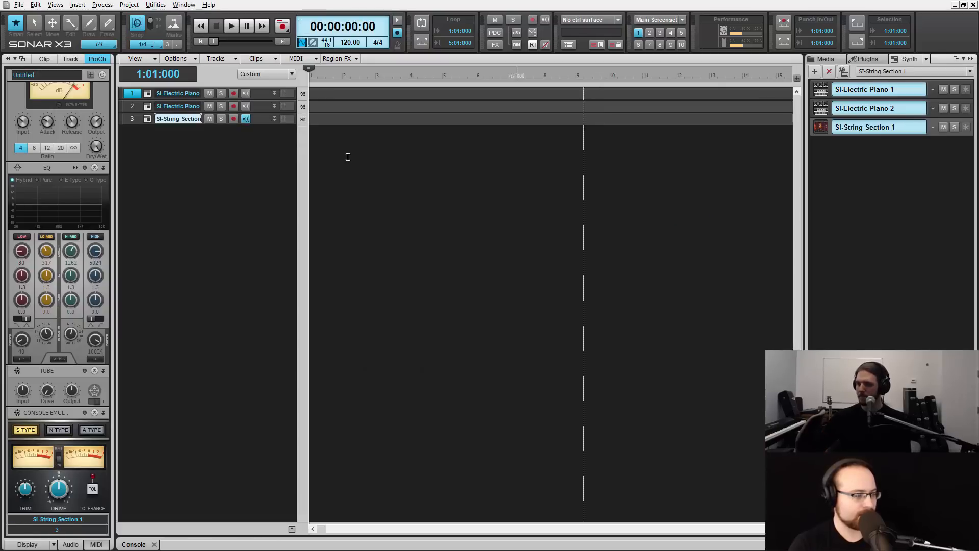
- Record-enable all three instrument tracks and move them together into a new track folder
{"action": "left_click_drag", "start_coordinate": [234, 94], "coordinate": [231, 127]}
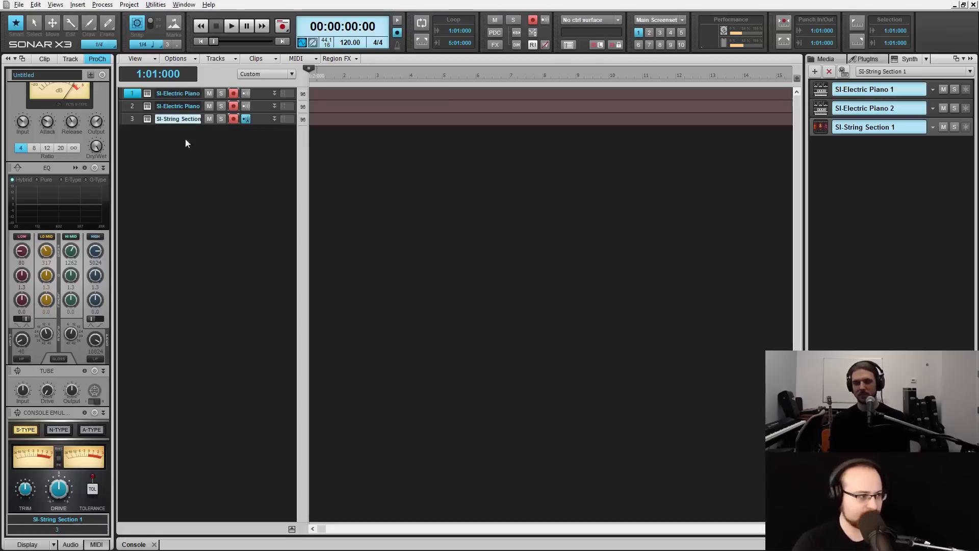
{"action": "left_click_drag", "start_coordinate": [133, 94], "coordinate": [141, 129]}
{"action": "right_click", "coordinate": [136, 117]}
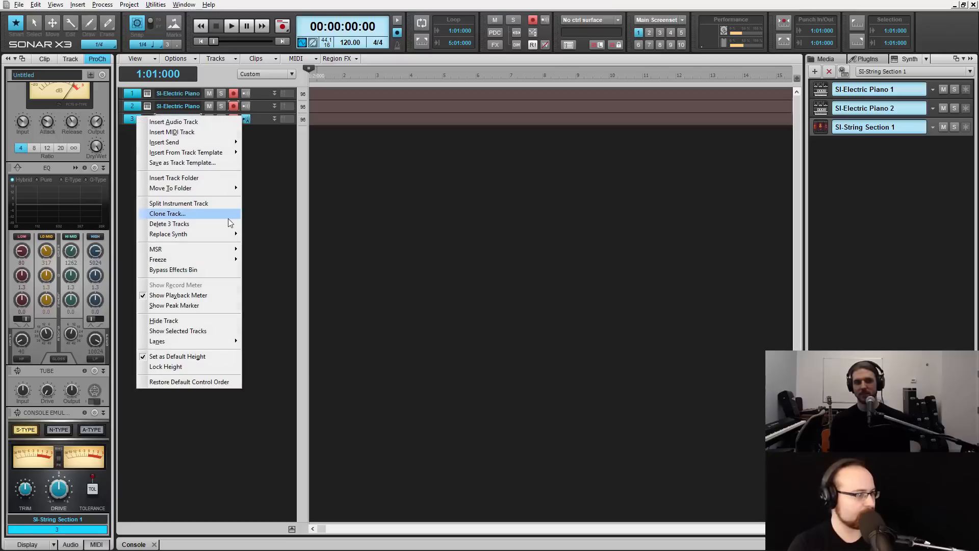
{"action": "mouse_move", "coordinate": [228, 188]}
{"action": "left_click", "coordinate": [276, 189]}
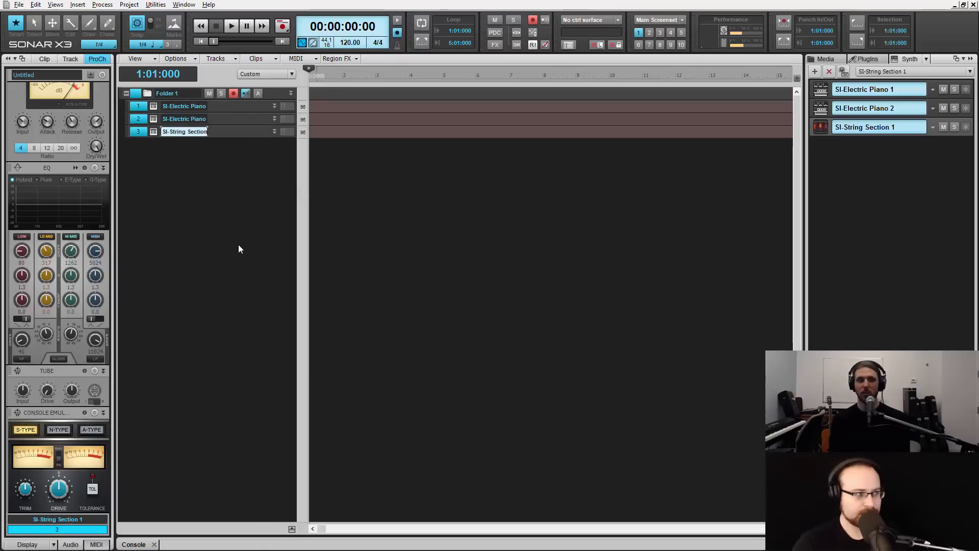
{"action": "left_click", "coordinate": [142, 108]}
{"action": "left_click_drag", "start_coordinate": [142, 108], "coordinate": [140, 131]}
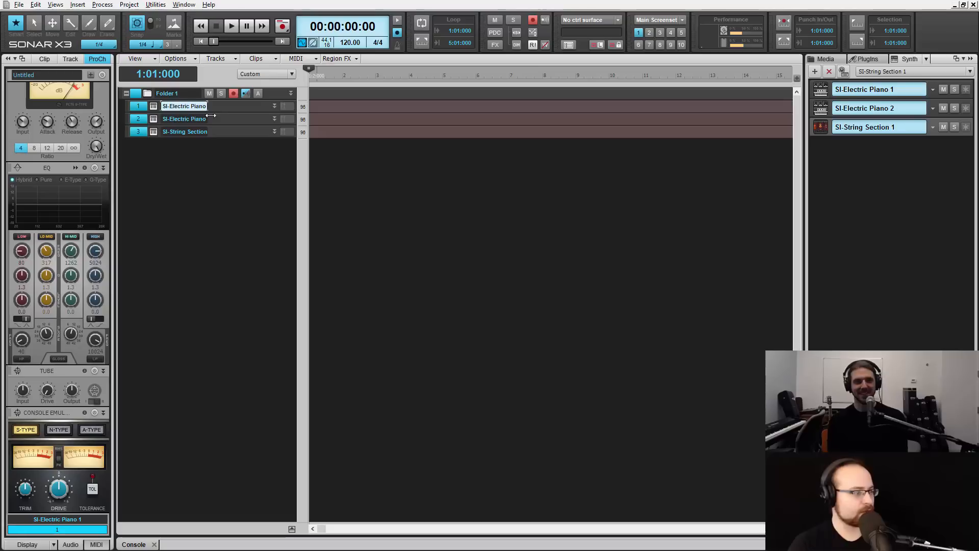
{"action": "left_click_drag", "start_coordinate": [229, 118], "coordinate": [238, 164]}
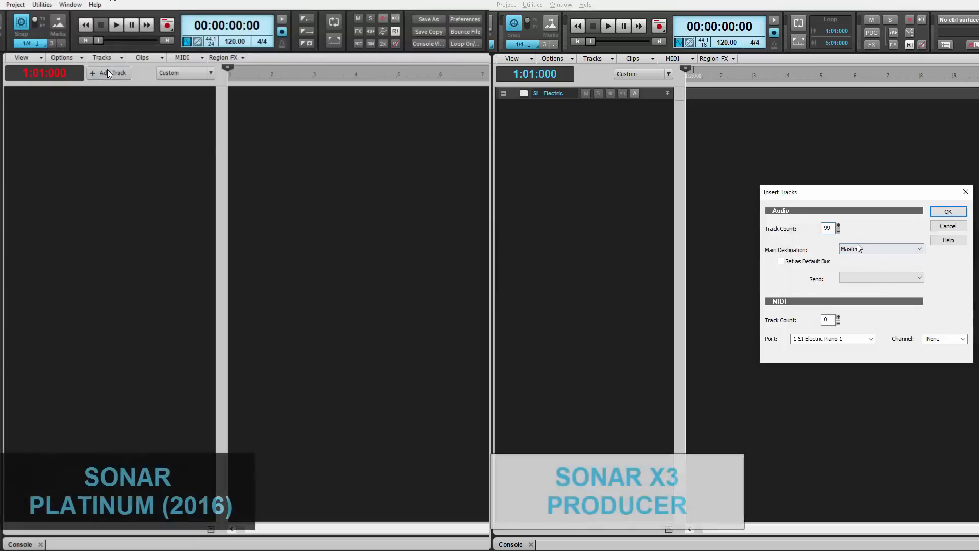
- With SONAR Platinum alongside, set SONAR X3 Producer's Insert Tracks dialog to 96 audio tracks and 1 MIDI track
{"action": "left_click", "coordinate": [109, 73]}
{"action": "double_click", "coordinate": [827, 319]}
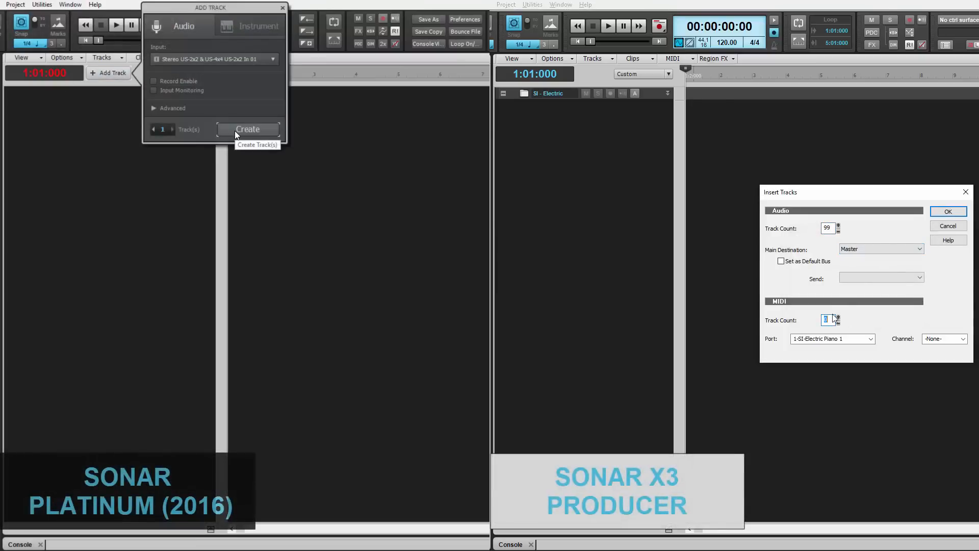
{"action": "type", "text": "1"}
{"action": "double_click", "coordinate": [163, 130]}
{"action": "type", "text": "9"}
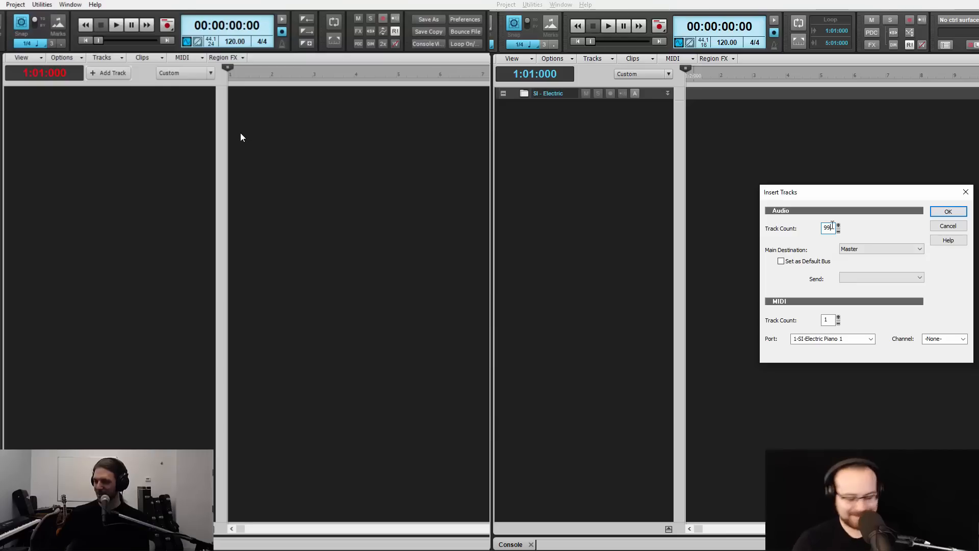
{"action": "type", "text": "6"}
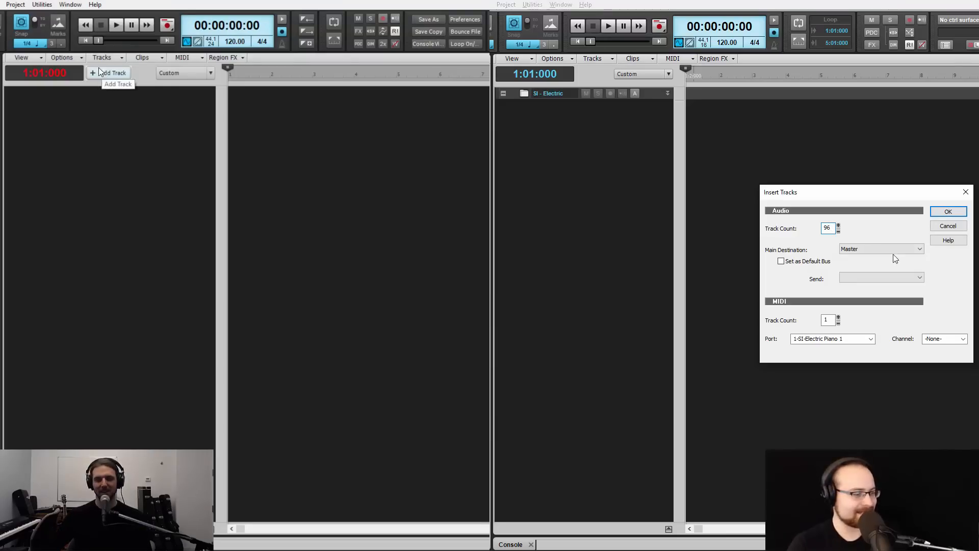
- Create 99 audio tracks in SONAR Platinum and insert the 96 audio tracks and 1 MIDI track in SONAR X3 Producer
{"action": "left_click", "coordinate": [93, 78]}
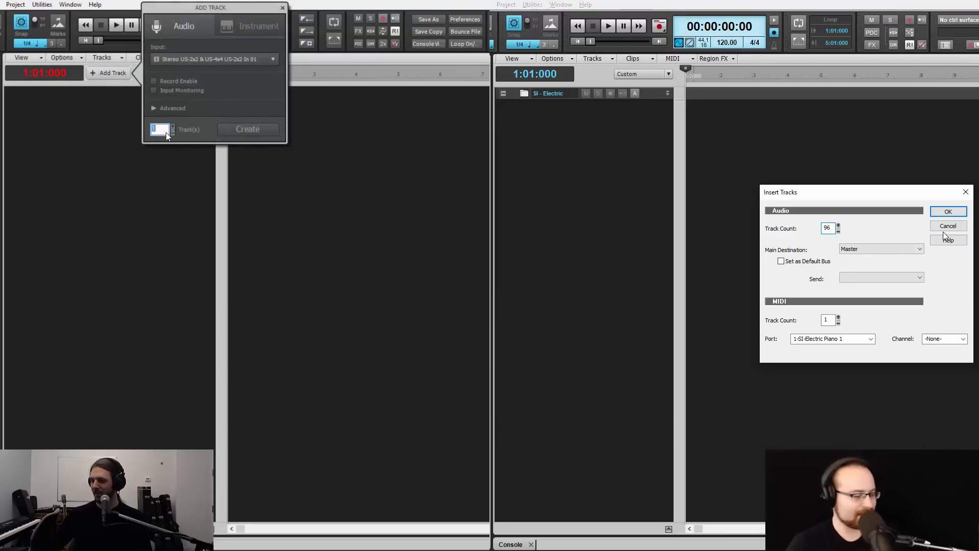
{"action": "type", "text": "99"}
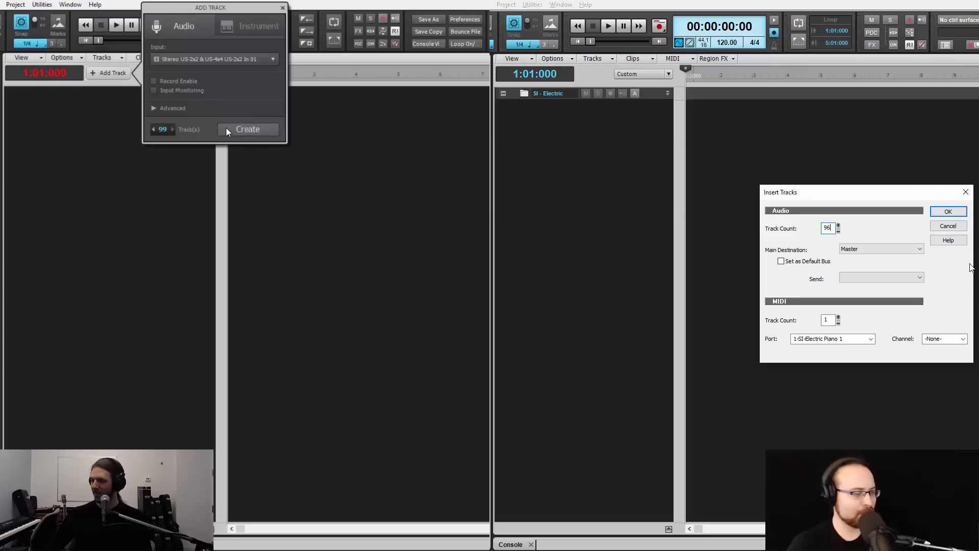
{"action": "left_click", "coordinate": [227, 130]}
{"action": "left_click", "coordinate": [960, 212]}
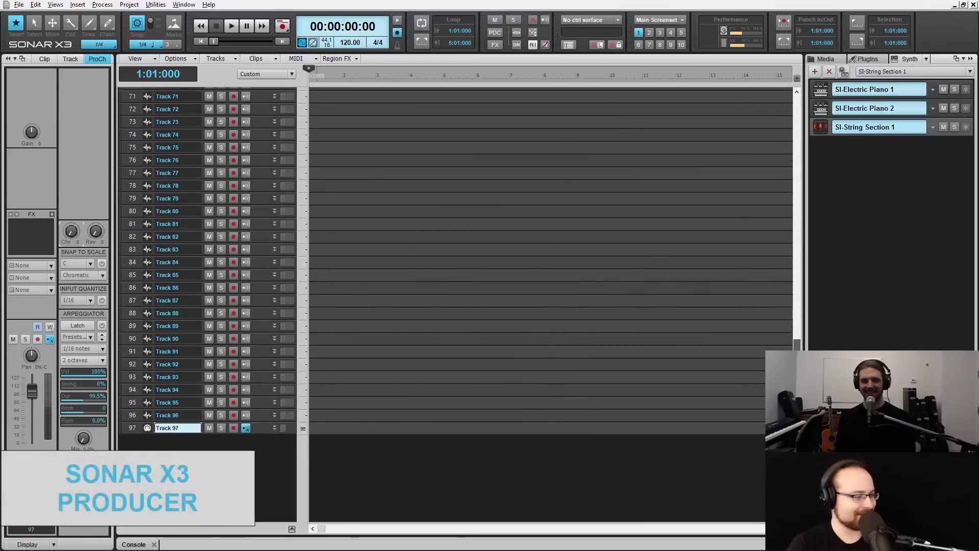
- In SONAR X3 Producer, delete MIDI track 97 at the end of the track list
{"action": "left_click", "coordinate": [138, 429]}
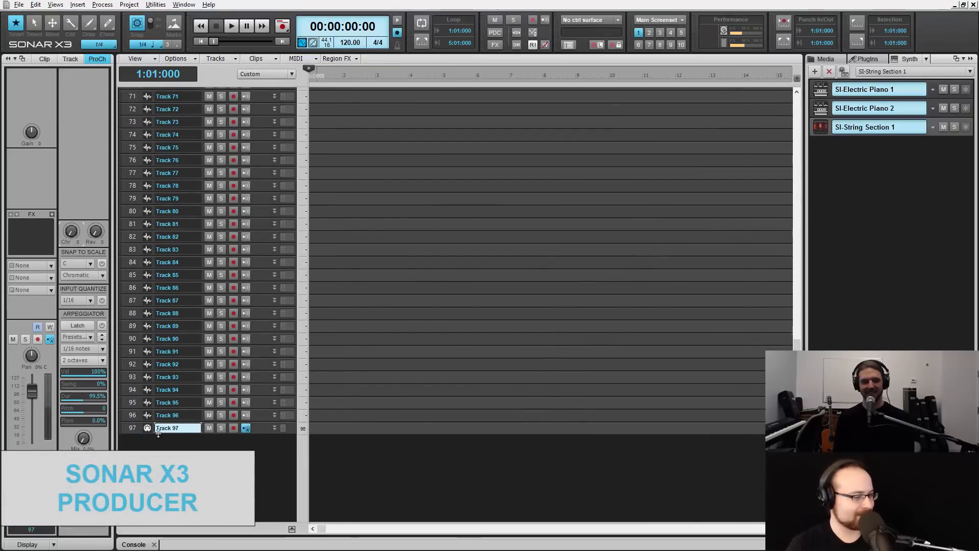
{"action": "right_click", "coordinate": [137, 428]}
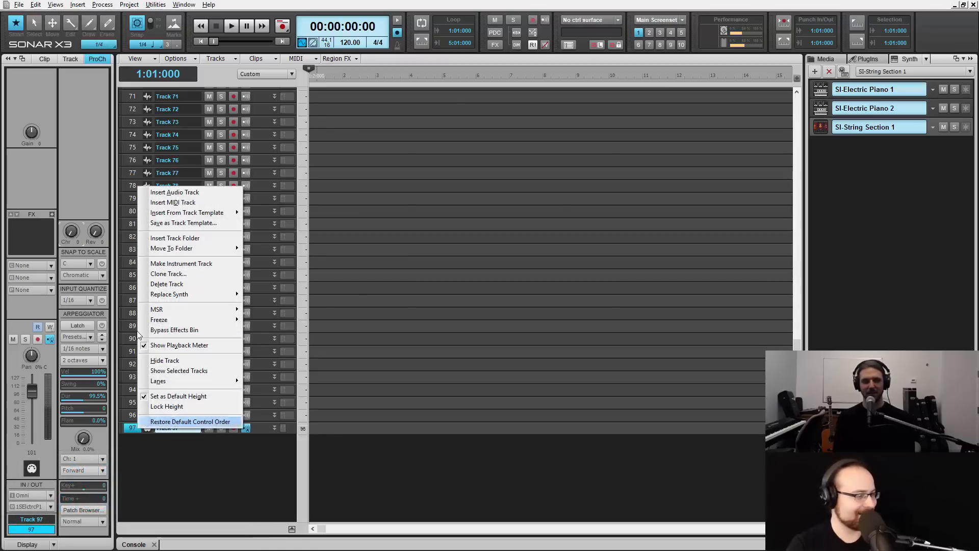
{"action": "left_click", "coordinate": [185, 281]}
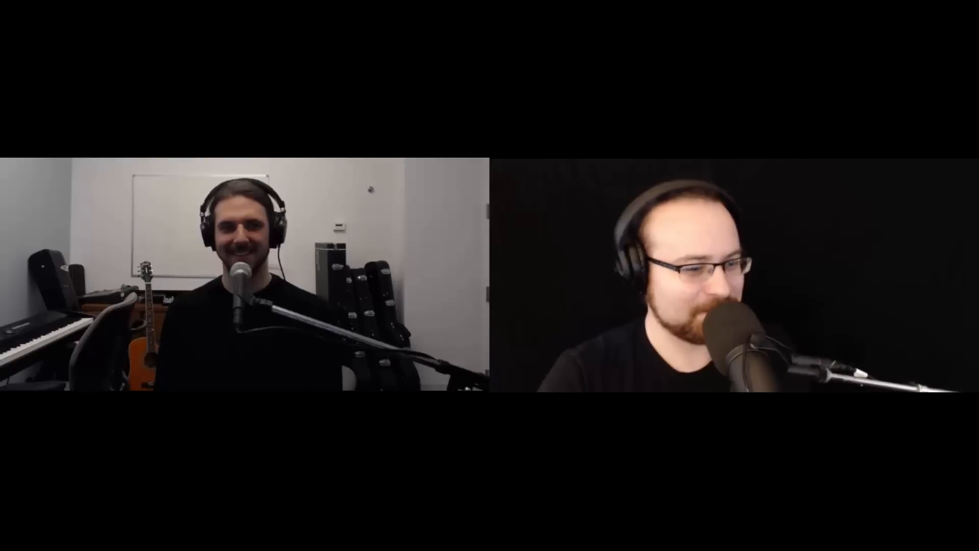
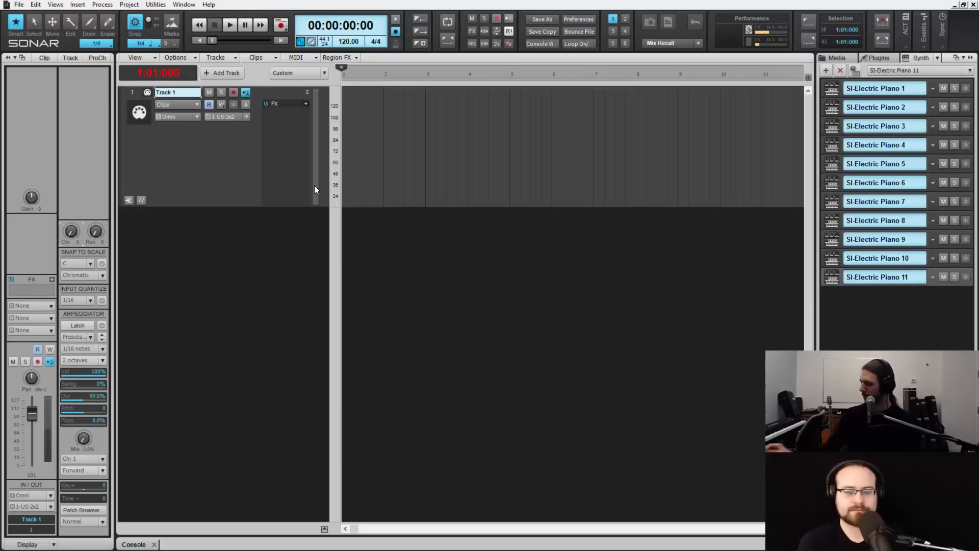
- In SONAR Platinum, start adding a new instrument track and view the available instruments
{"action": "left_click", "coordinate": [215, 77]}
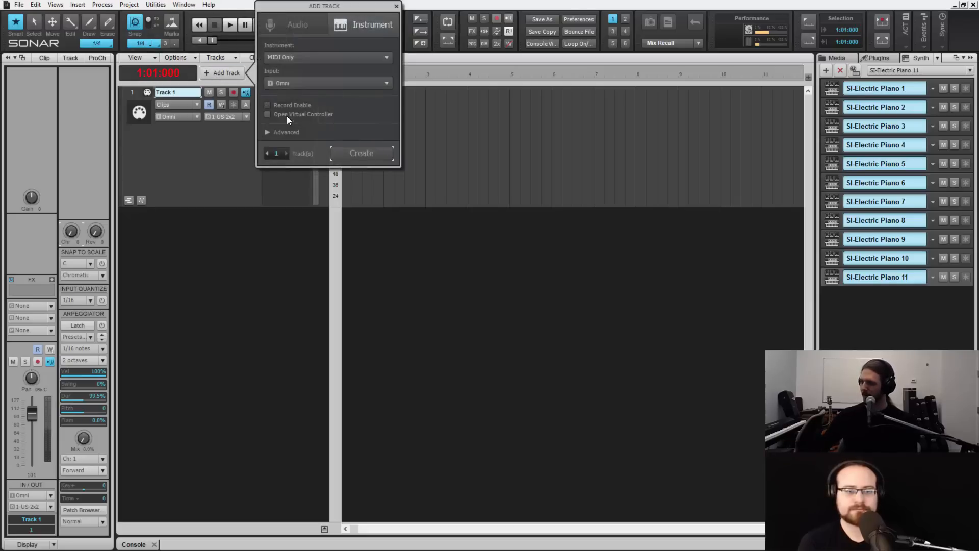
{"action": "left_click", "coordinate": [306, 60]}
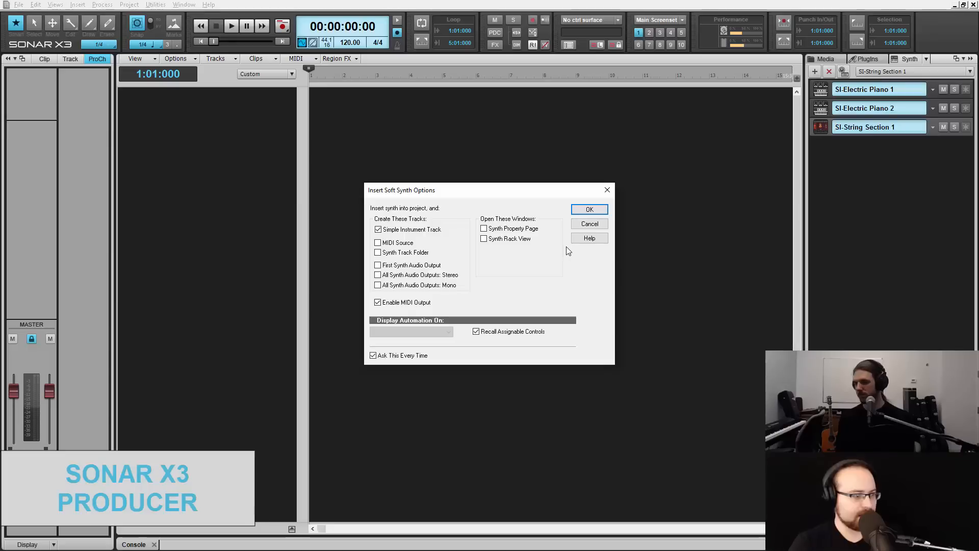
- In SONAR X3 Producer, choose MIDI Source and First Synth Audio Output as the tracks for the soft synth being inserted
{"action": "left_click", "coordinate": [378, 243]}
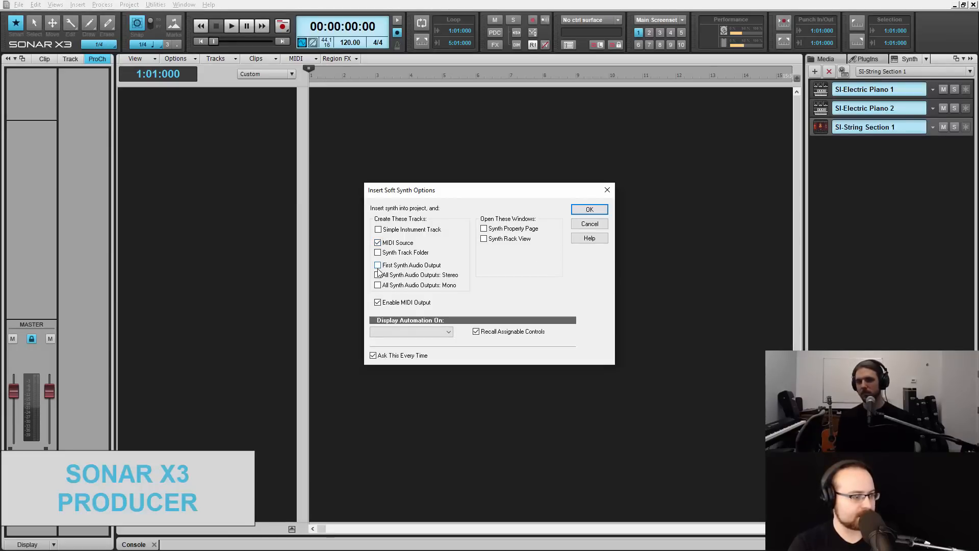
{"action": "left_click", "coordinate": [378, 265]}
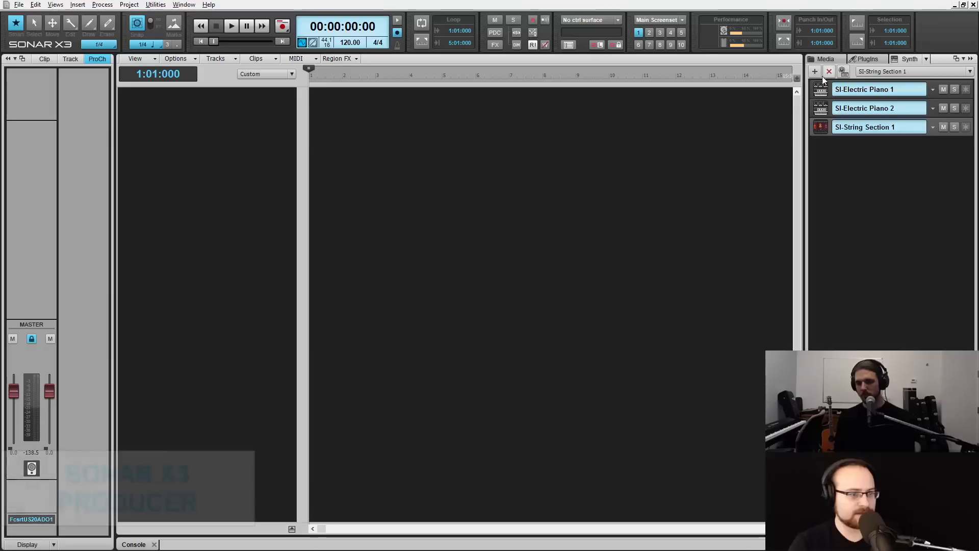
- Insert the VST2 synth SessionDrummer with a MIDI Source track and All Synth Audio Outputs: Mono
{"action": "left_click", "coordinate": [814, 72]}
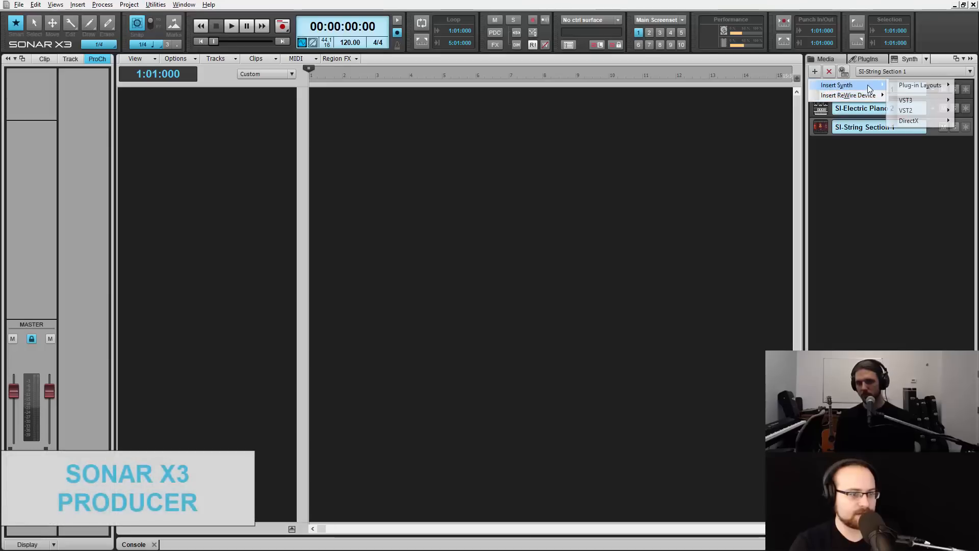
{"action": "mouse_move", "coordinate": [841, 85]}
{"action": "mouse_move", "coordinate": [913, 110]}
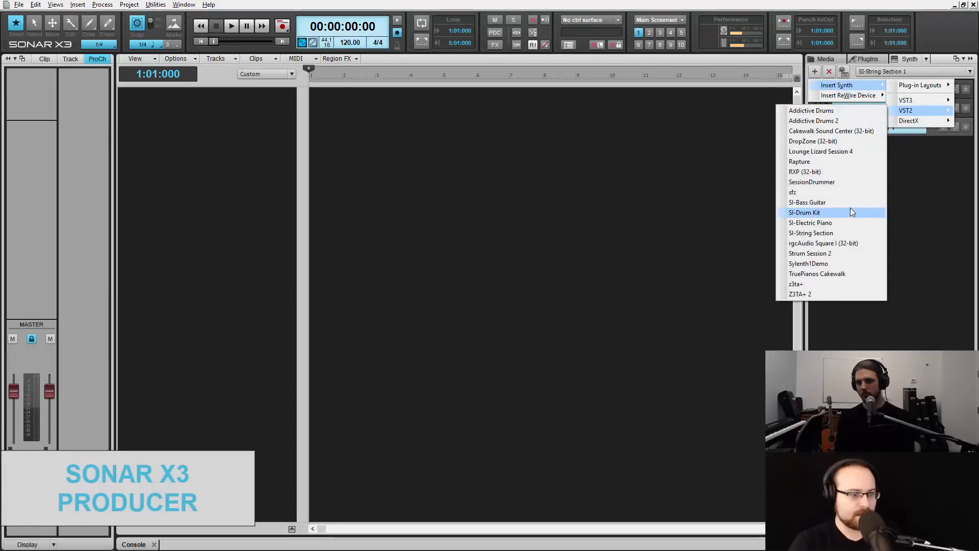
{"action": "left_click", "coordinate": [856, 183]}
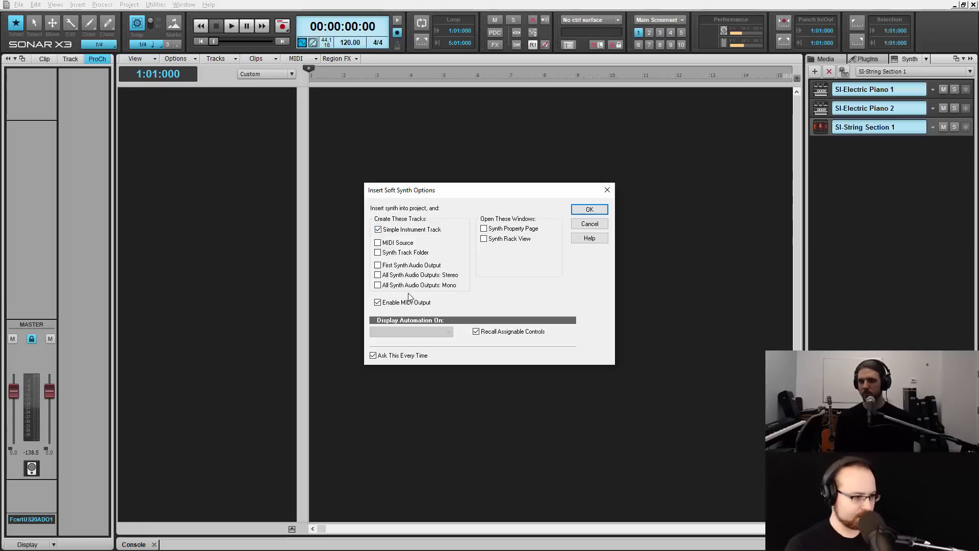
{"action": "left_click", "coordinate": [378, 286]}
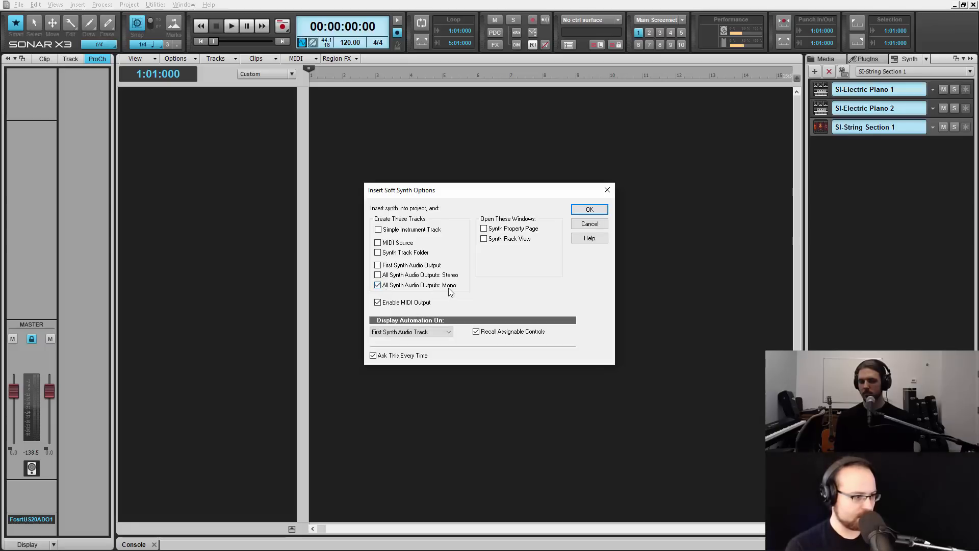
{"action": "left_click", "coordinate": [378, 242]}
{"action": "left_click", "coordinate": [599, 209]}
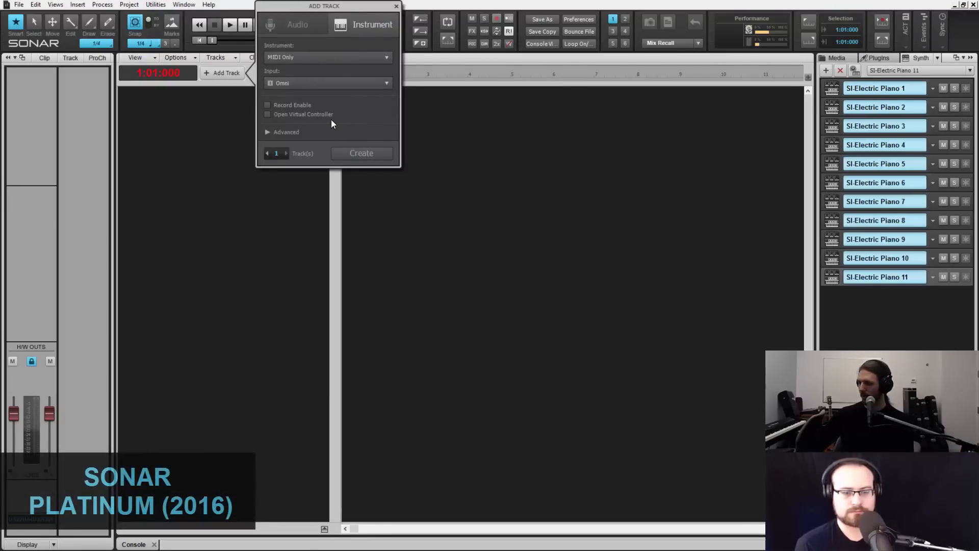
- In SONAR Platinum, reveal the advanced options for the new instrument track and choose Cakewalk's SessionDrummer as its instrument
{"action": "left_click", "coordinate": [282, 131]}
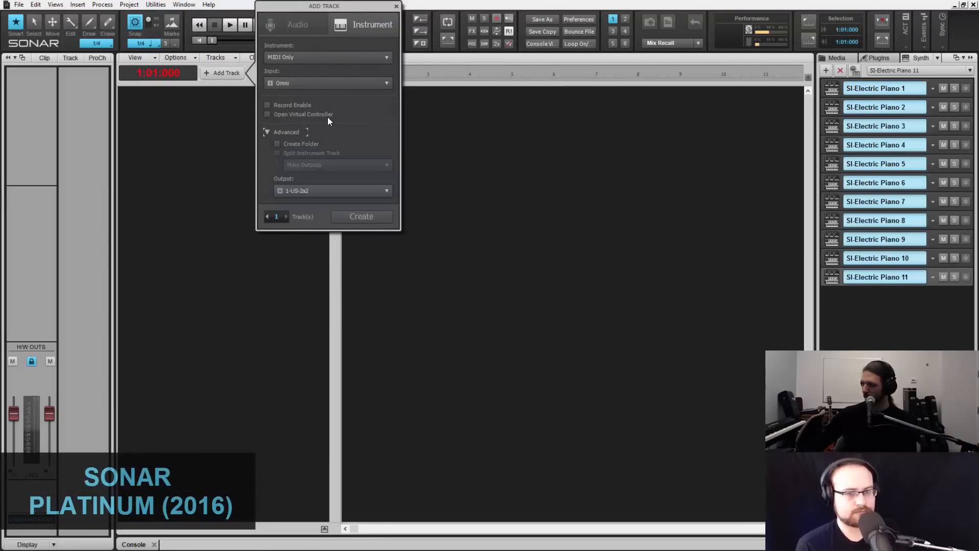
{"action": "left_click", "coordinate": [338, 83]}
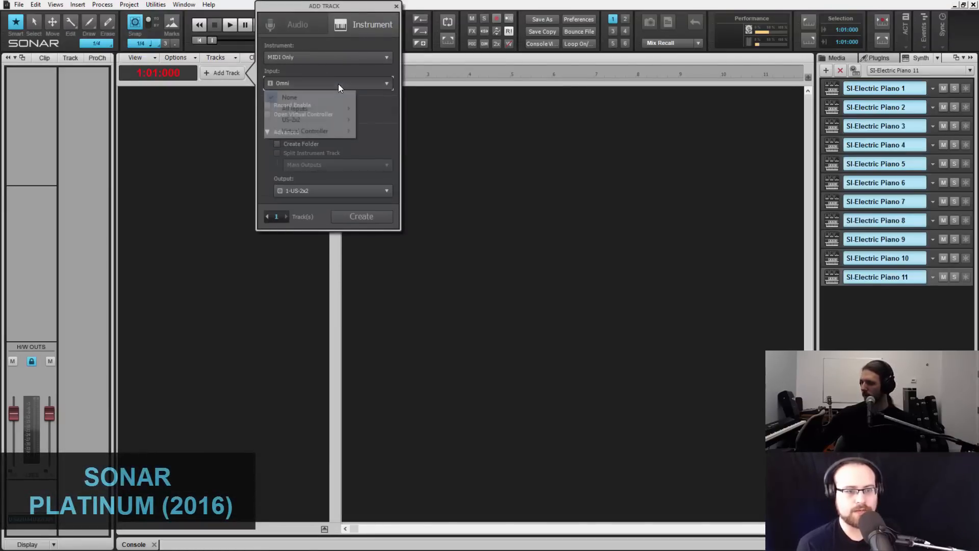
{"action": "left_click", "coordinate": [341, 73]}
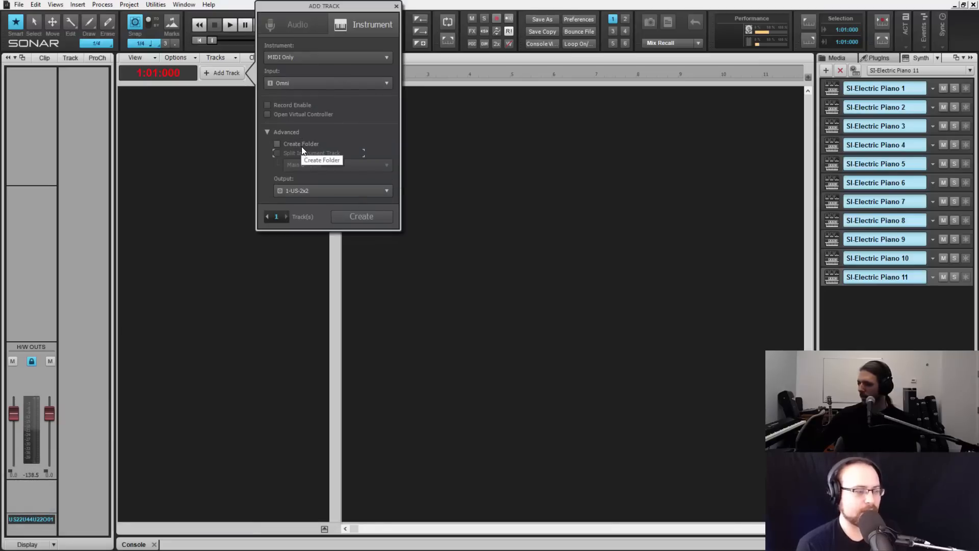
{"action": "left_click", "coordinate": [312, 57]}
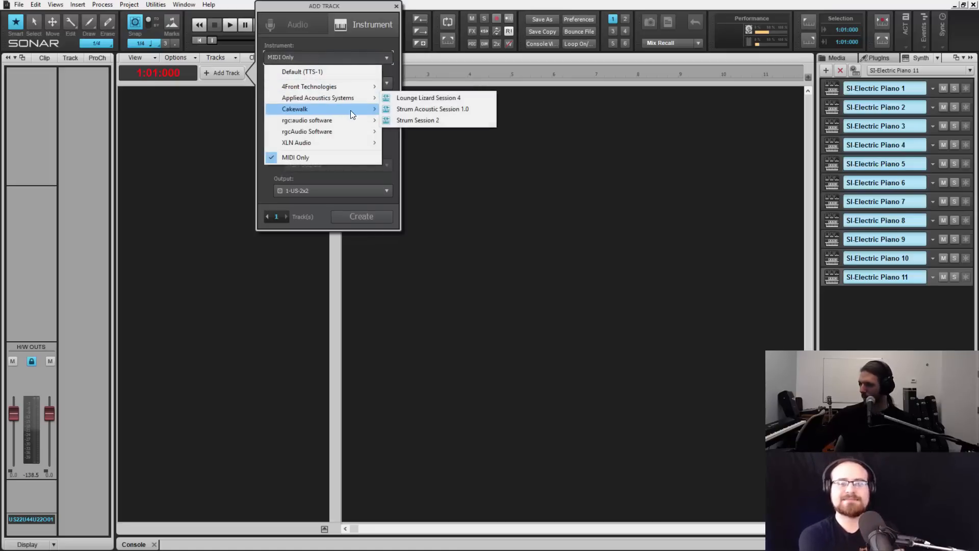
{"action": "mouse_move", "coordinate": [352, 109]}
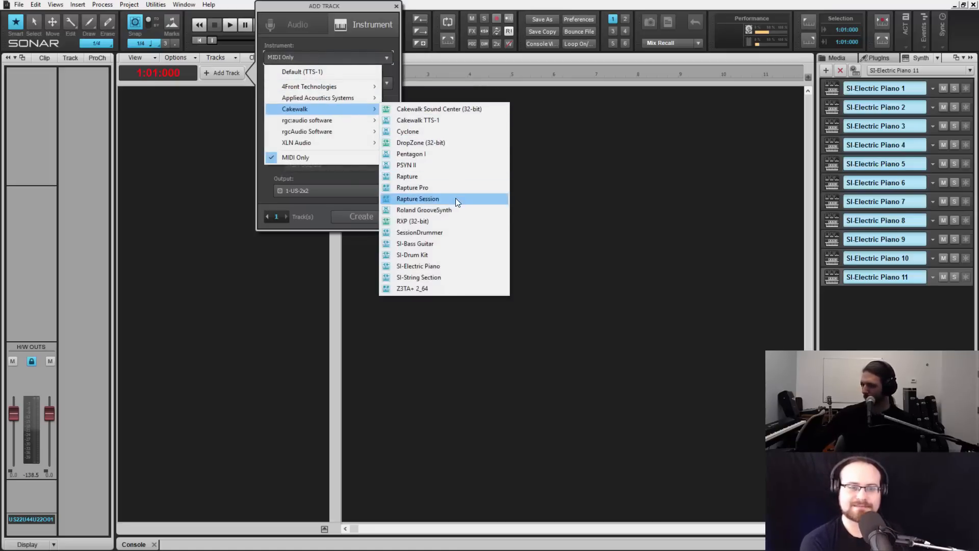
{"action": "left_click", "coordinate": [462, 234]}
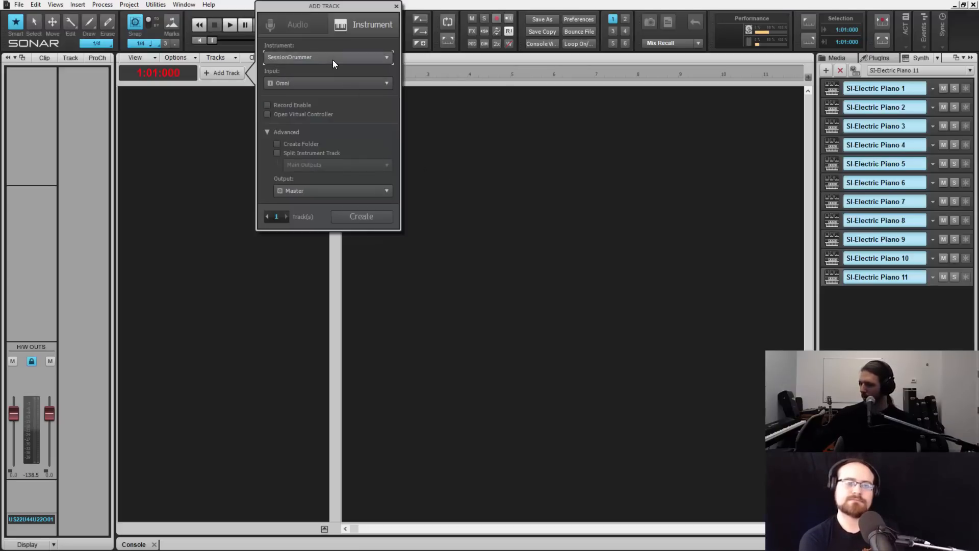
- Split the SessionDrummer instrument track with All Mono outputs and create one track
{"action": "left_click", "coordinate": [334, 153]}
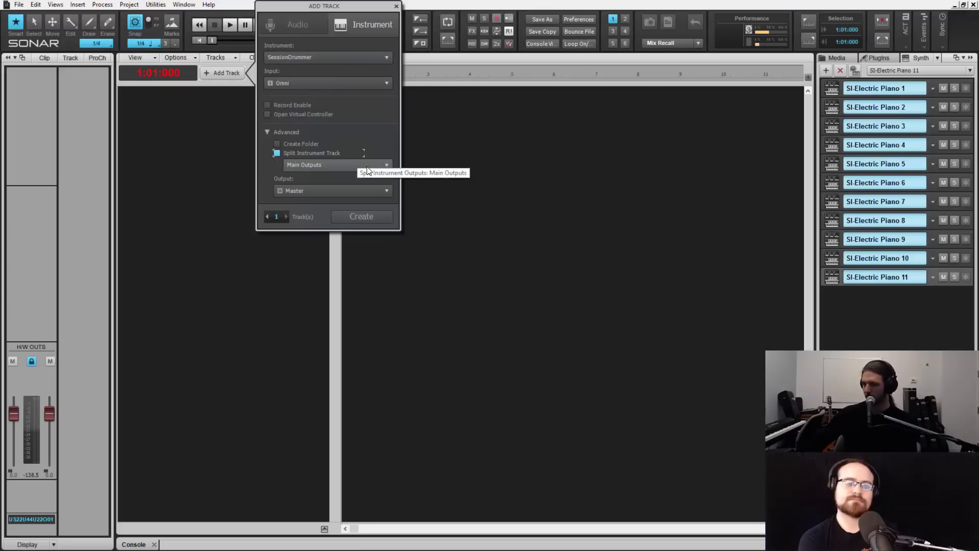
{"action": "left_click", "coordinate": [367, 167]}
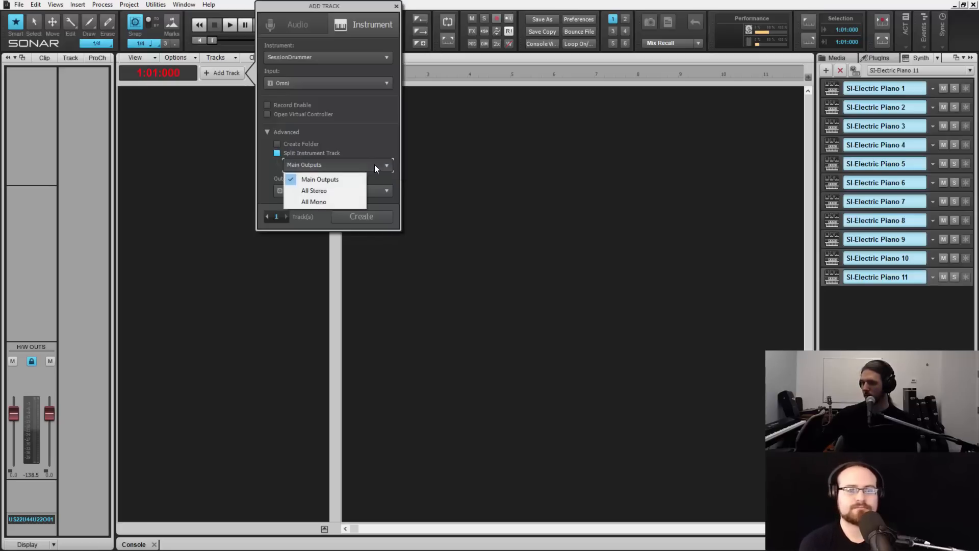
{"action": "left_click", "coordinate": [349, 203]}
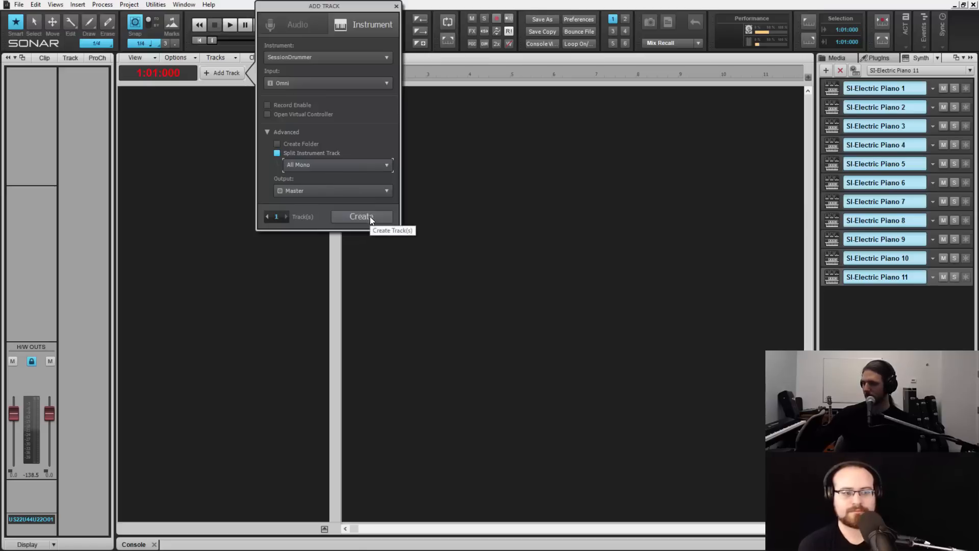
{"action": "left_click", "coordinate": [370, 216]}
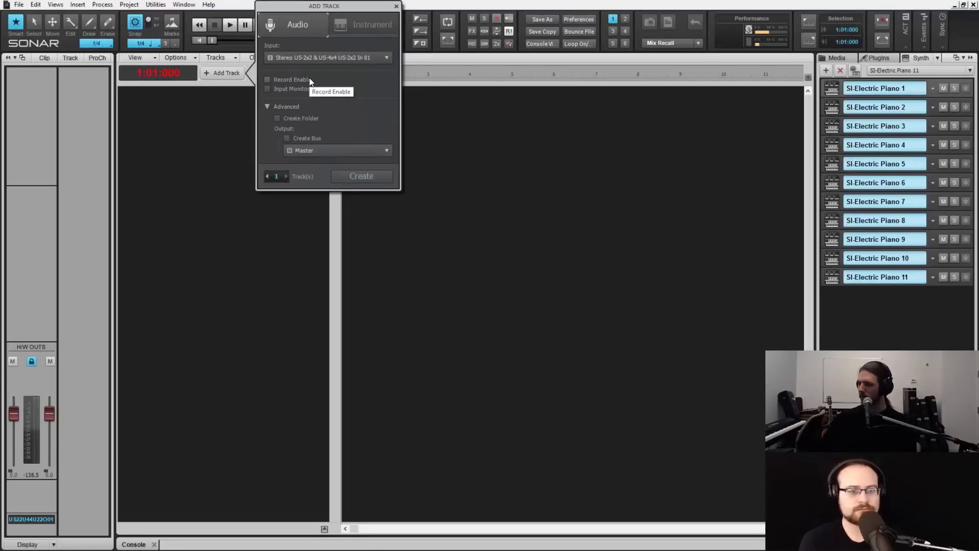
- Create one audio track with Record Enable and Input Monitoring switched on, and enlarge it vertically in the track view
{"action": "left_click", "coordinate": [302, 90]}
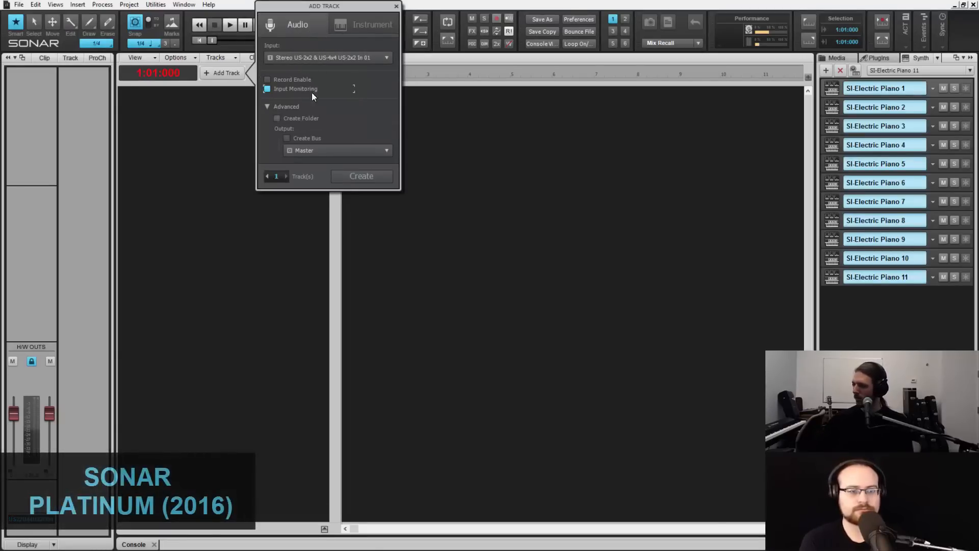
{"action": "left_click", "coordinate": [310, 89]}
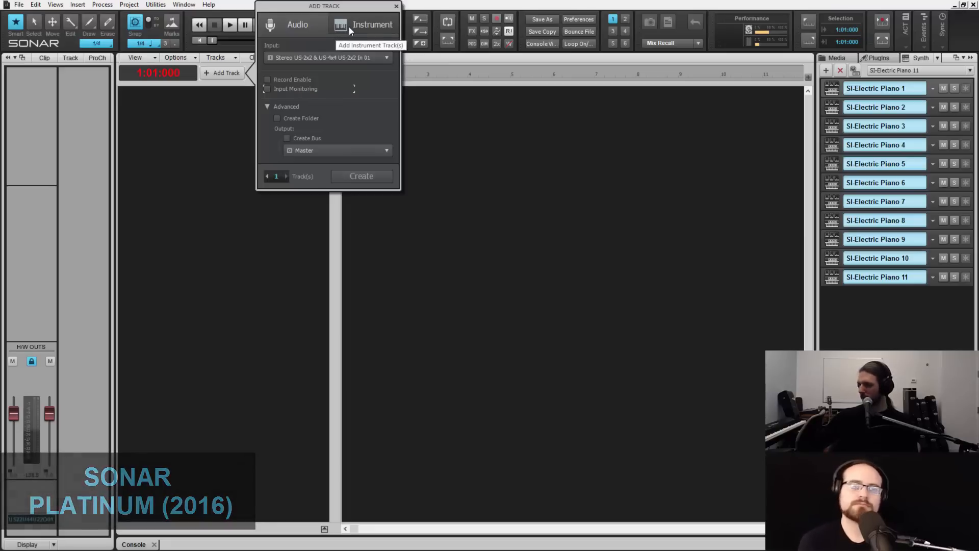
{"action": "left_click", "coordinate": [299, 90]}
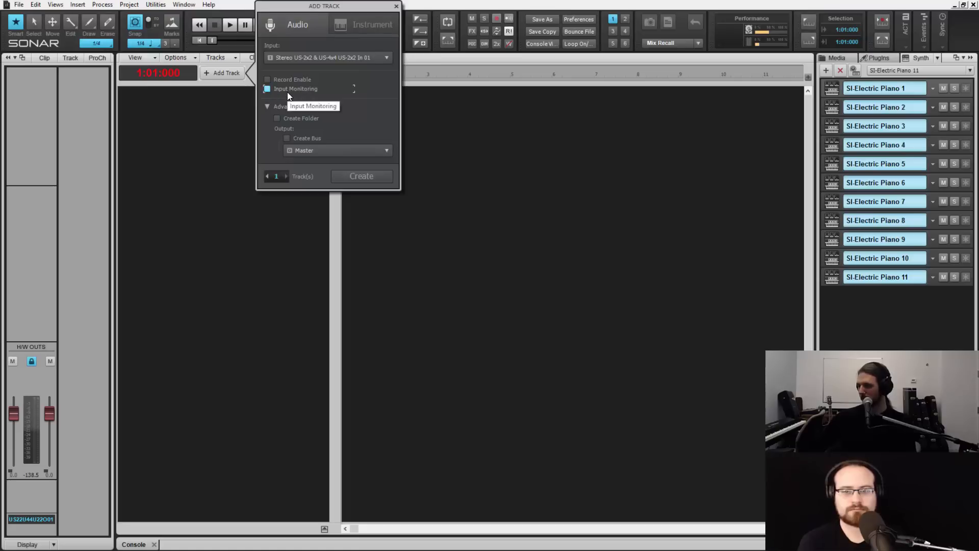
{"action": "left_click", "coordinate": [268, 92]}
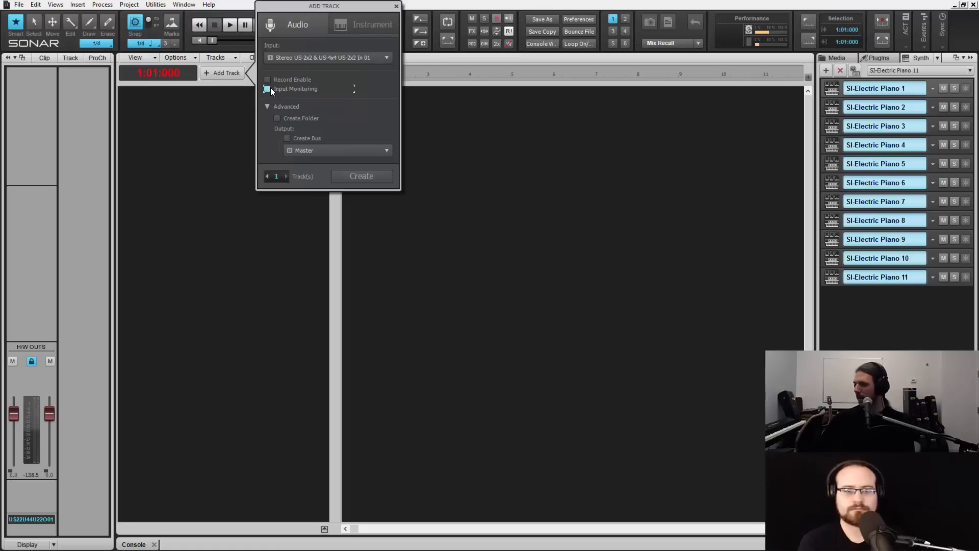
{"action": "left_click", "coordinate": [286, 78]}
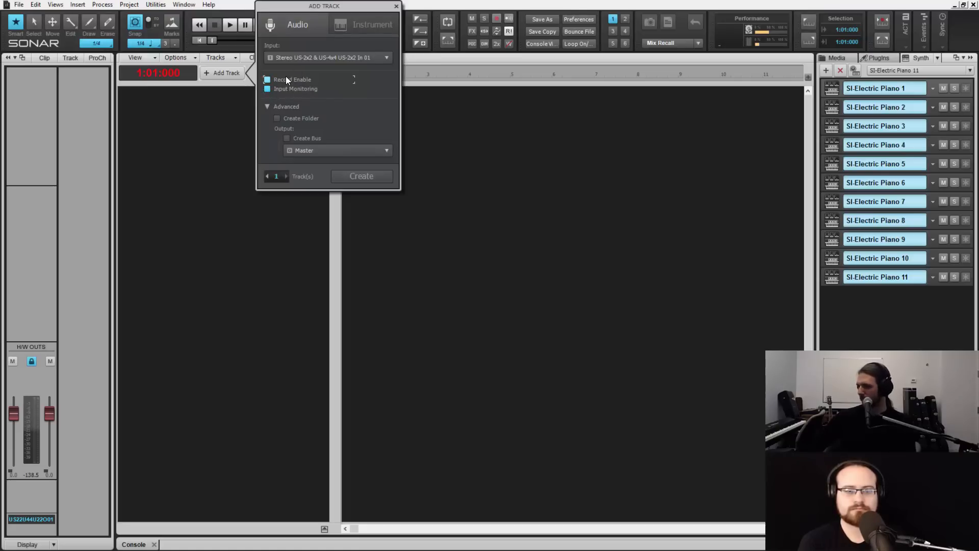
{"action": "left_click", "coordinate": [371, 178]}
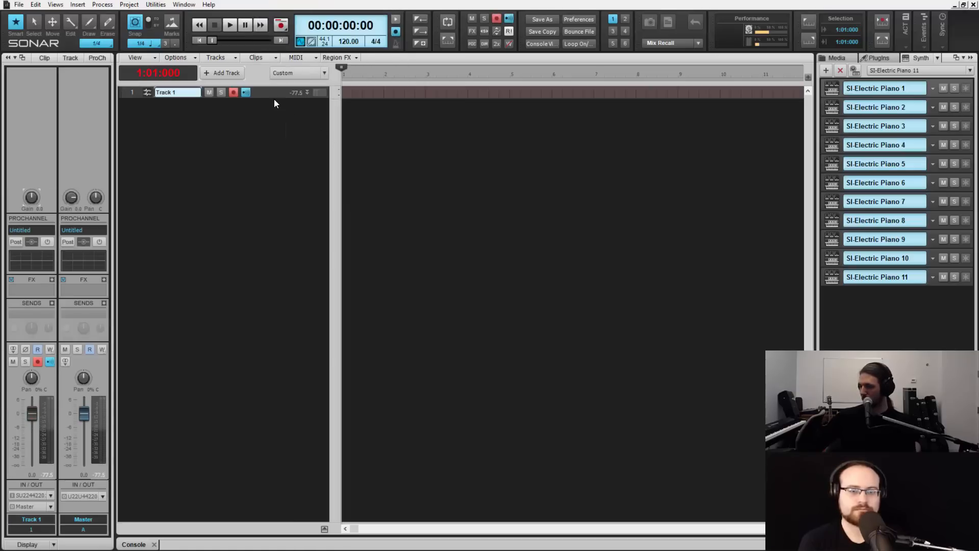
{"action": "left_click_drag", "start_coordinate": [273, 99], "coordinate": [265, 246]}
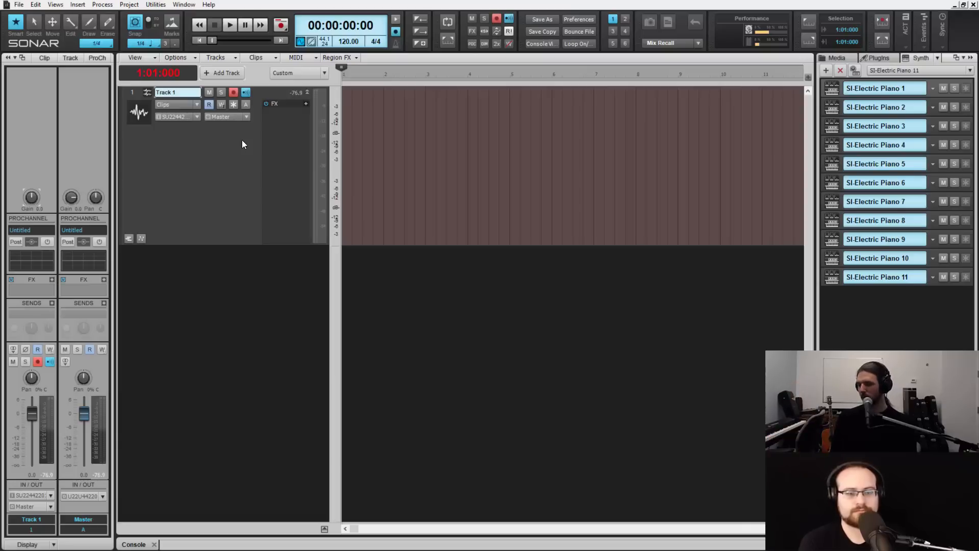
{"action": "left_click", "coordinate": [227, 73]}
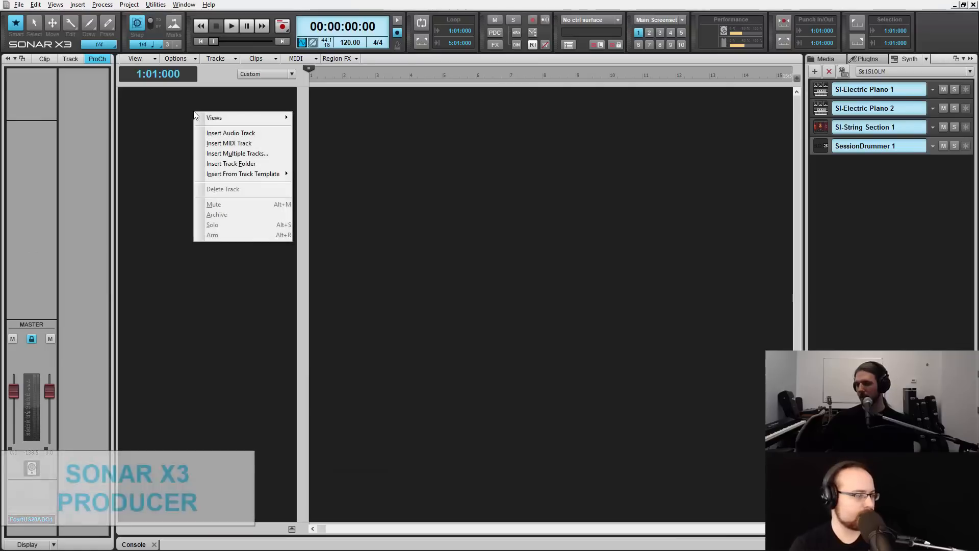
- In SONAR X3 Producer, insert a MIDI track into the empty project and enlarge it vertically
{"action": "left_click", "coordinate": [180, 130]}
{"action": "right_click", "coordinate": [184, 127]}
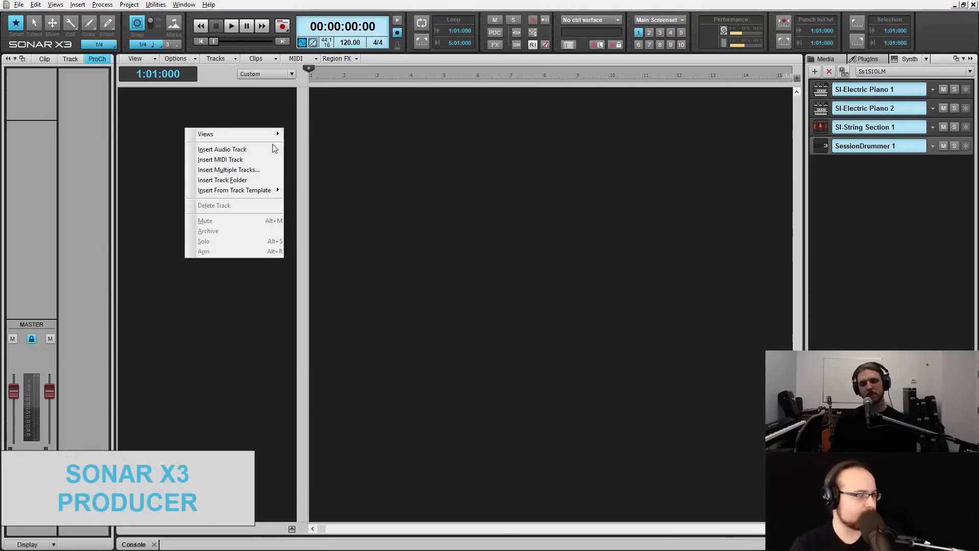
{"action": "left_click", "coordinate": [267, 159]}
{"action": "left_click_drag", "start_coordinate": [258, 99], "coordinate": [256, 179]}
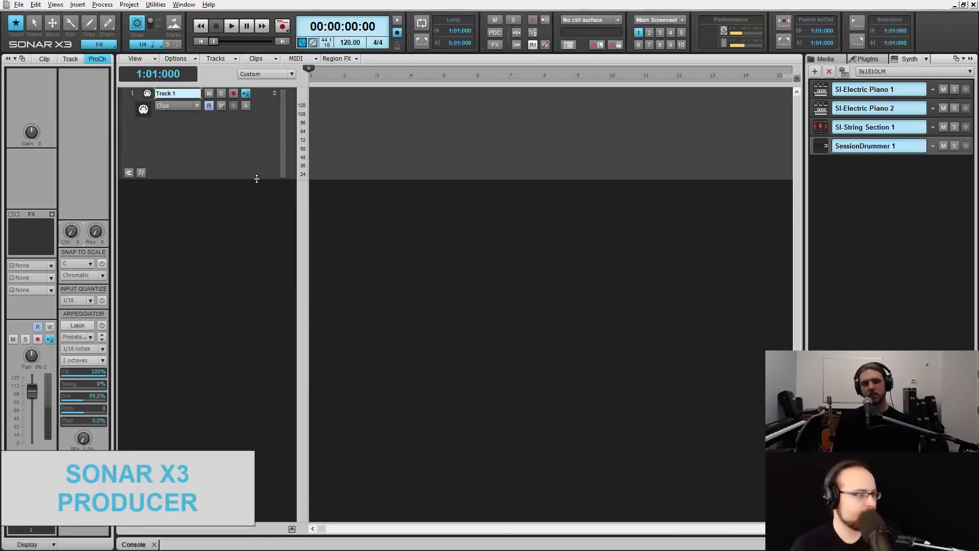
- Insert an audio track below the MIDI track, enlarge it vertically and turn off its input echo
{"action": "right_click", "coordinate": [153, 210]}
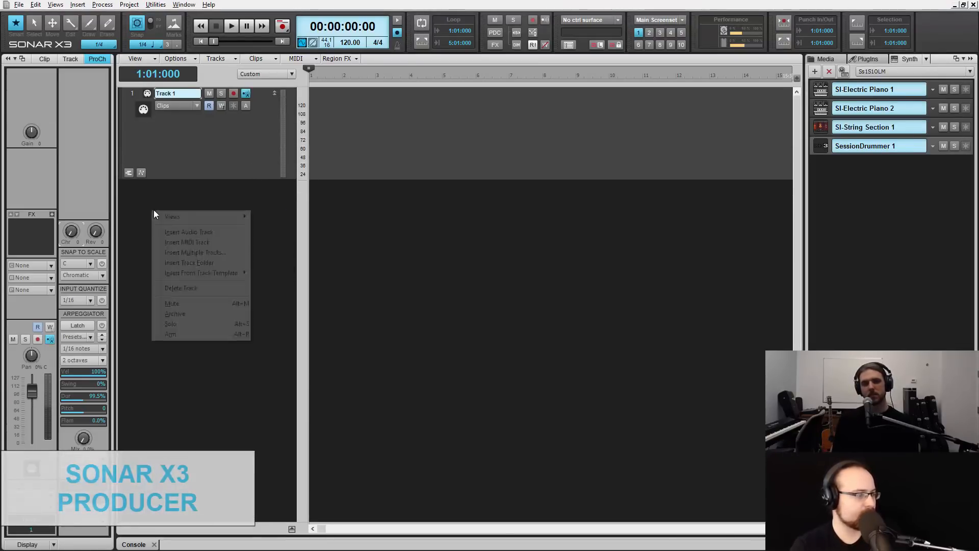
{"action": "left_click", "coordinate": [230, 231]}
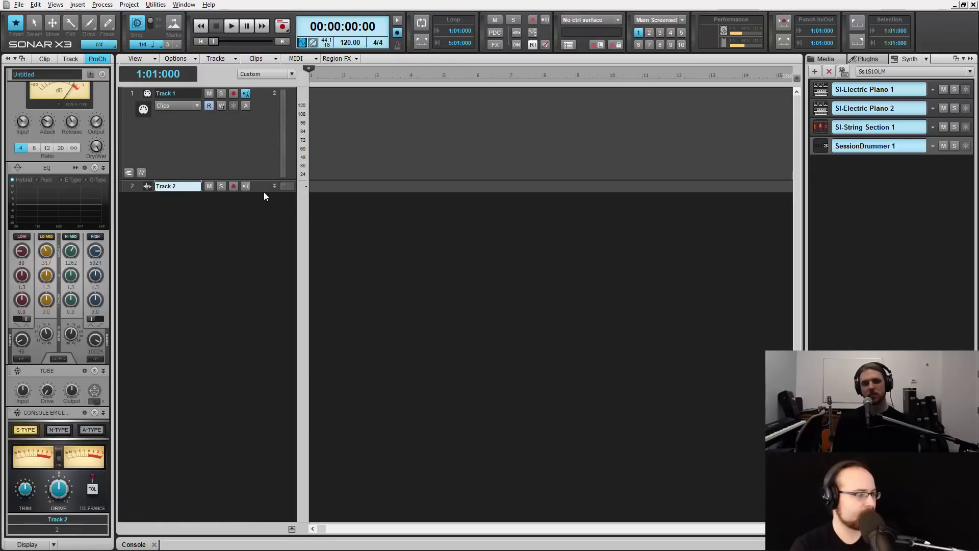
{"action": "left_click_drag", "start_coordinate": [253, 192], "coordinate": [244, 227]}
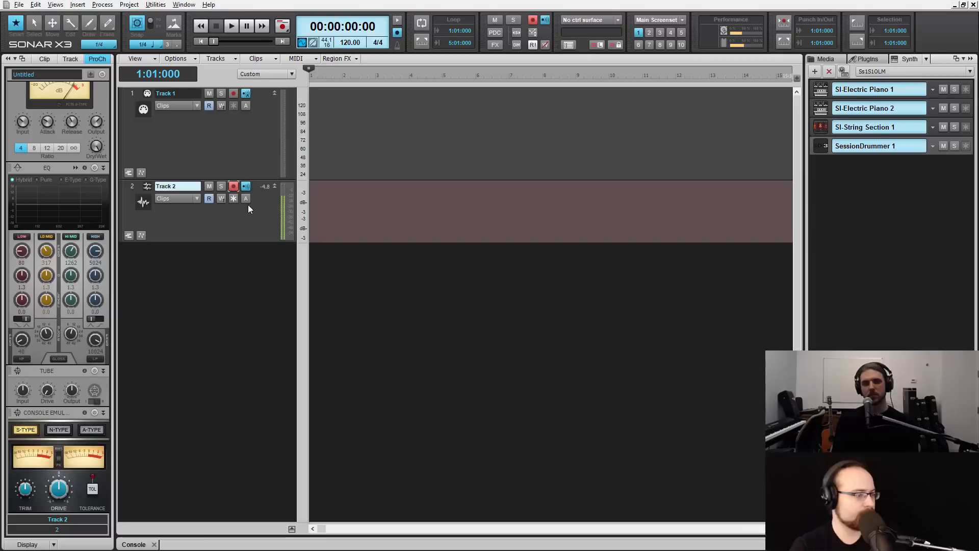
{"action": "left_click", "coordinate": [246, 186]}
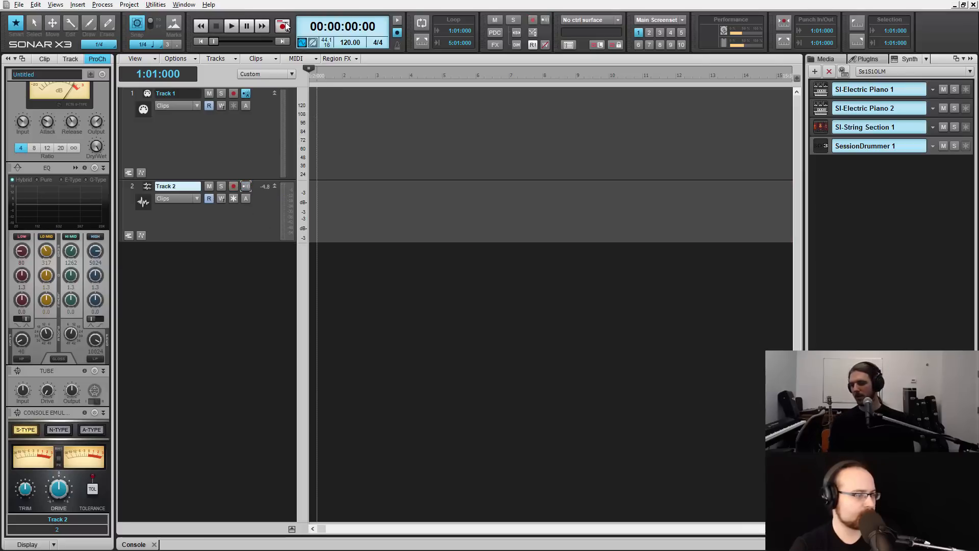
{"action": "left_click", "coordinate": [392, 164]}
{"action": "left_click", "coordinate": [470, 164]}
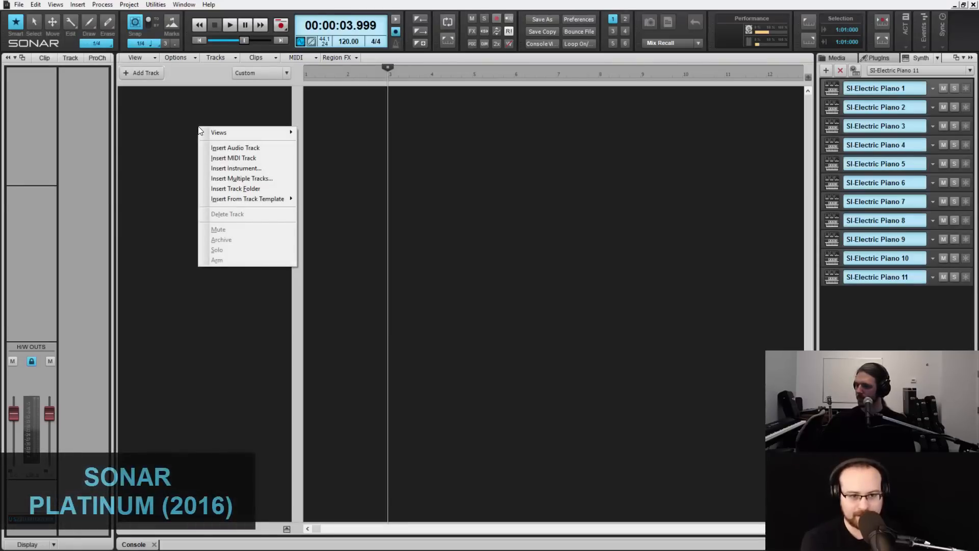
- In SONAR Platinum, open the options for inserting an instrument, and try inserting an audio track directly before undoing it
{"action": "left_click", "coordinate": [255, 170]}
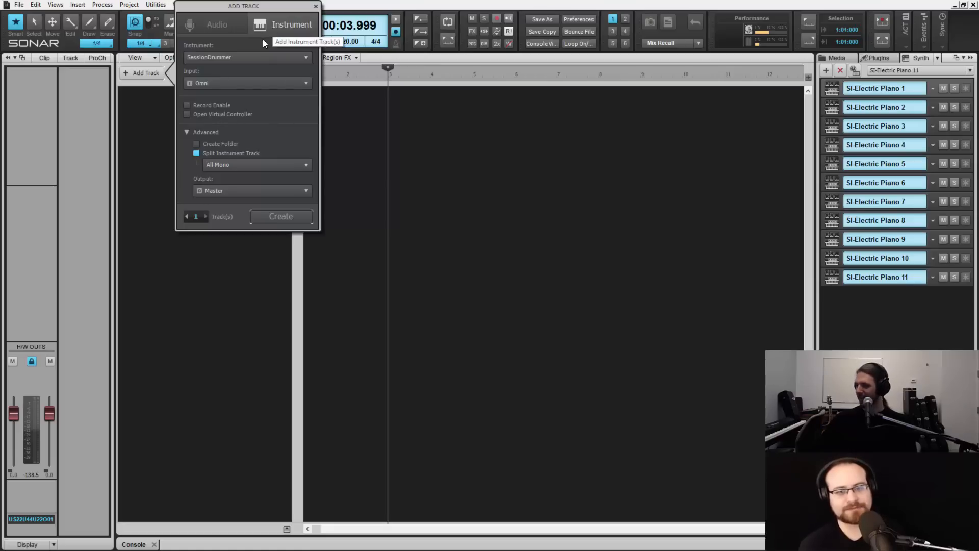
{"action": "right_click", "coordinate": [152, 106]}
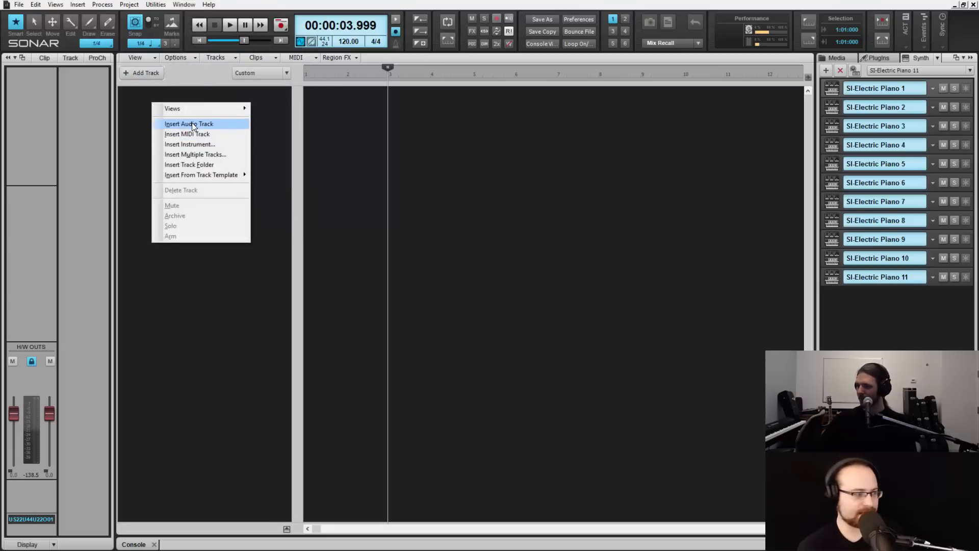
{"action": "left_click", "coordinate": [193, 123]}
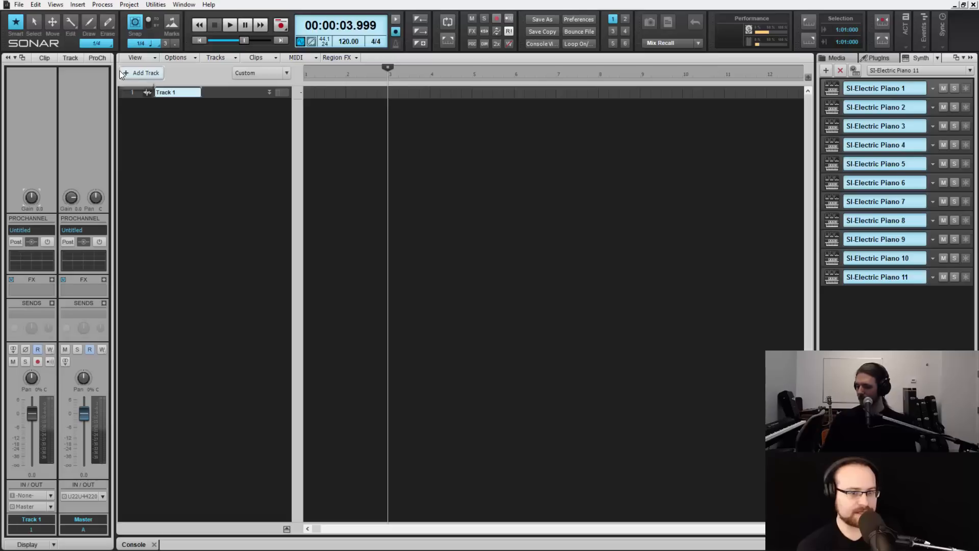
{"action": "key", "text": "ctrl+z"}
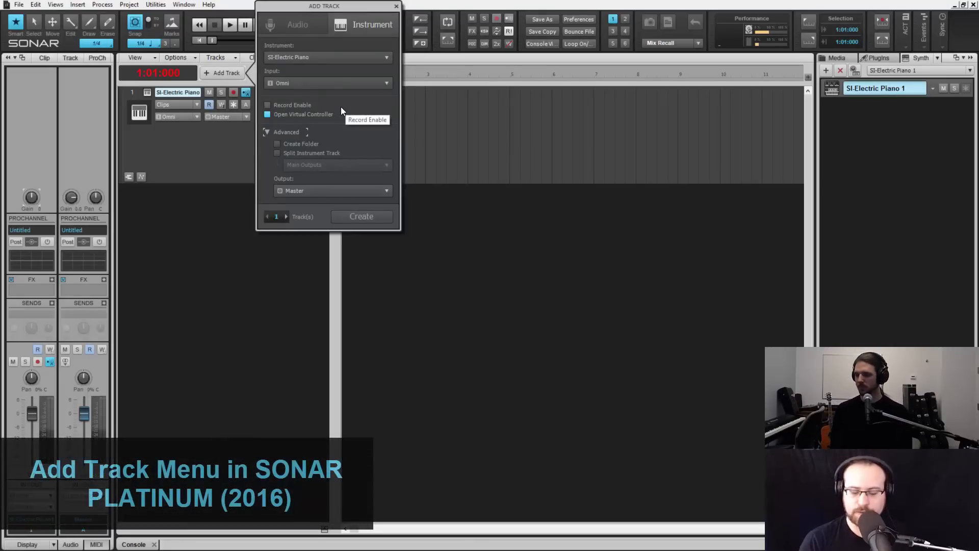
- Turn on Record Enable for the new SI-Electric Piano instrument track
{"action": "left_click", "coordinate": [297, 103]}
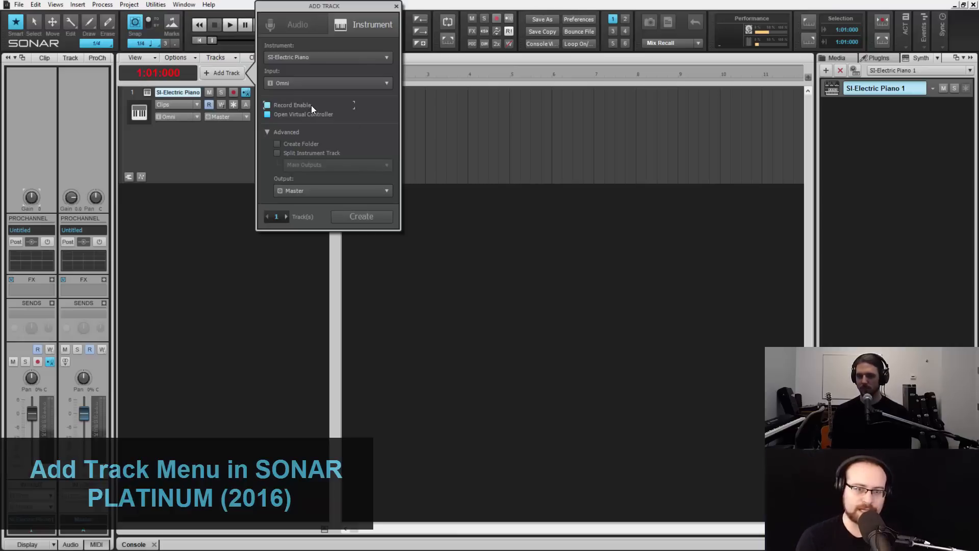